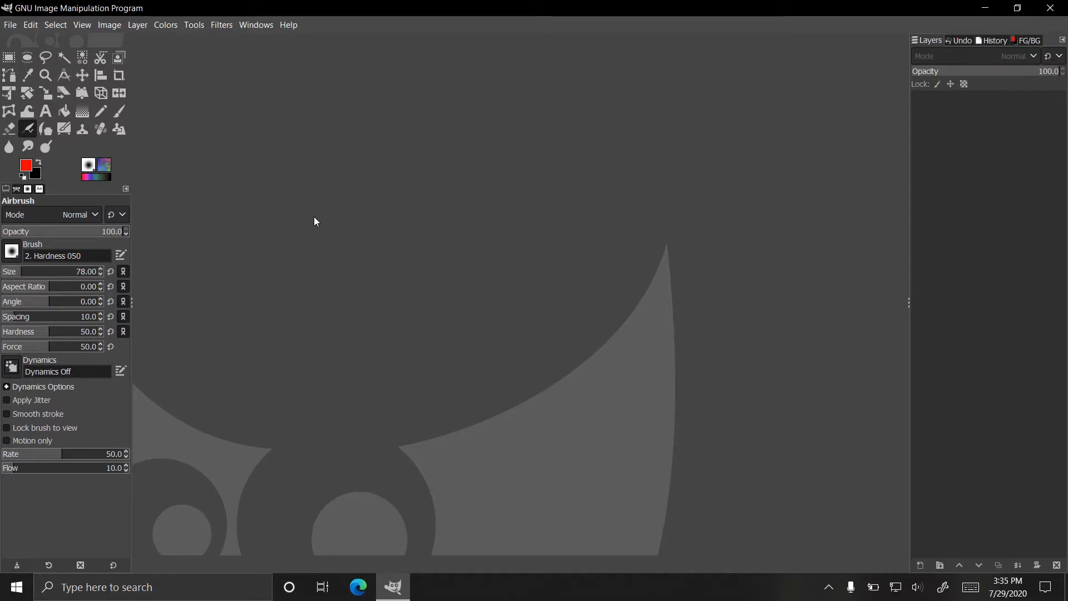
Create a new 1920 × 1080 px image and fit the whole canvas in the window
{"action": "left_click", "coordinate": [11, 25]}
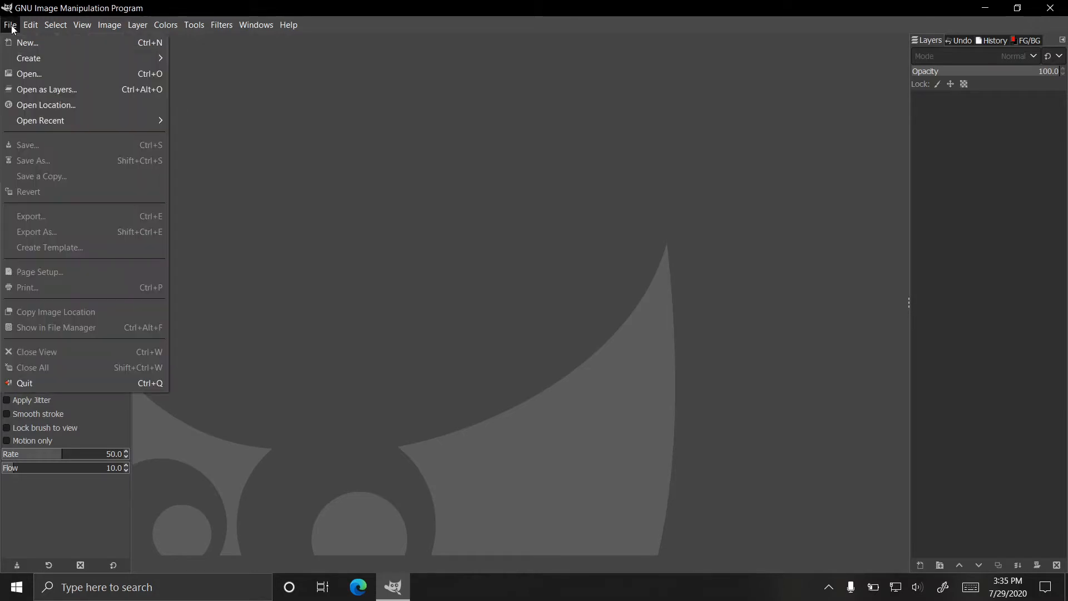
{"action": "left_click", "coordinate": [89, 41]}
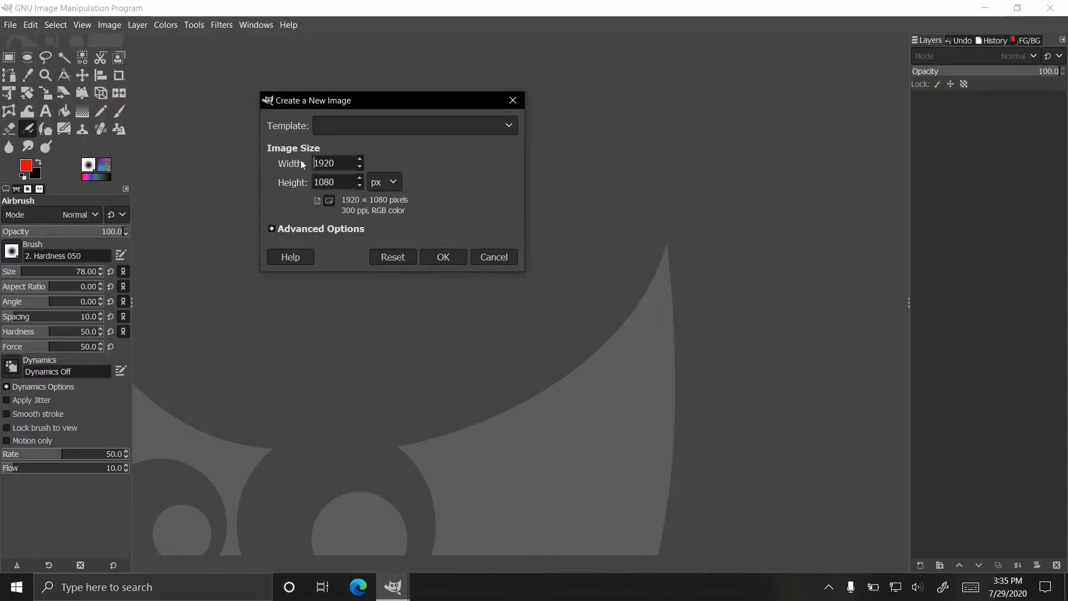
{"action": "left_click", "coordinate": [448, 256]}
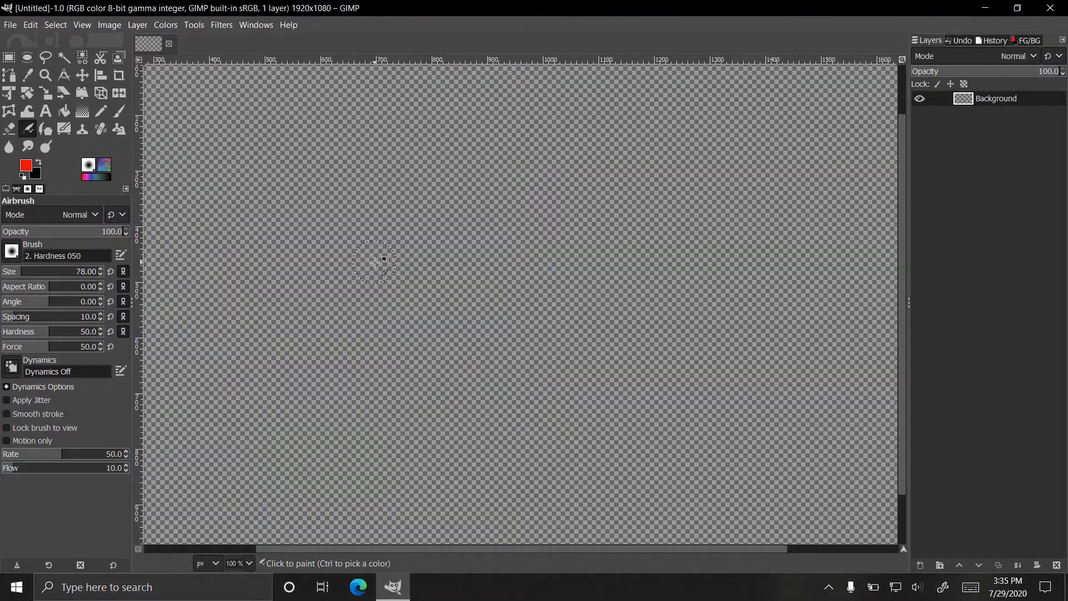
{"action": "scroll", "coordinate": [375, 262], "scroll_direction": "down", "scroll_amount": 2}
{"action": "scroll", "coordinate": [375, 262], "scroll_direction": "up", "scroll_amount": 1}
{"action": "key", "text": "shift+j"}
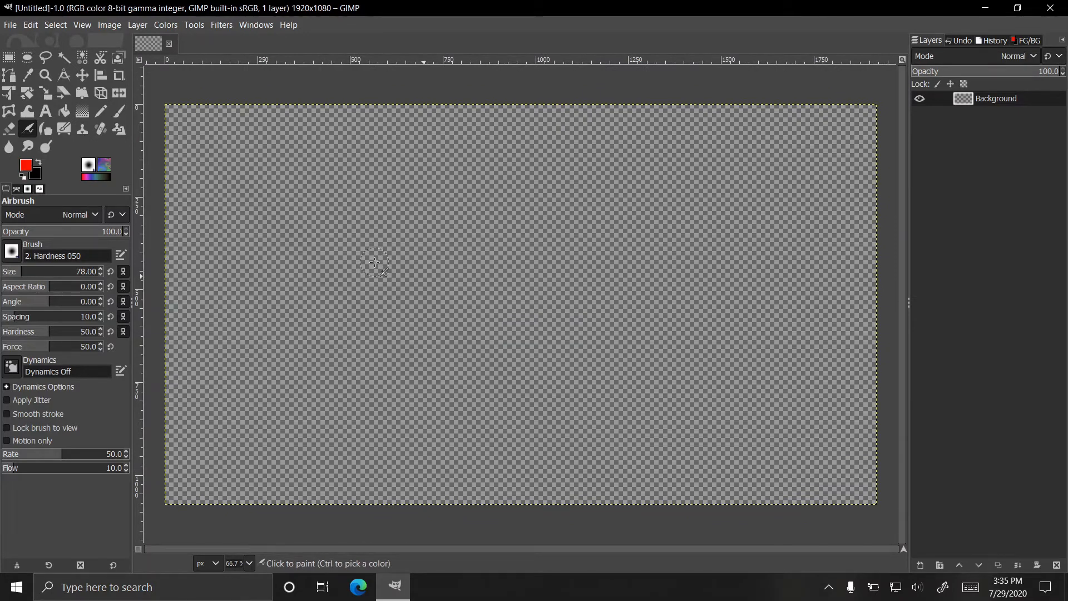
Set the foreground colour to dark red with HTML notation a00000
{"action": "key", "text": "r"}
{"action": "left_click", "coordinate": [25, 168]}
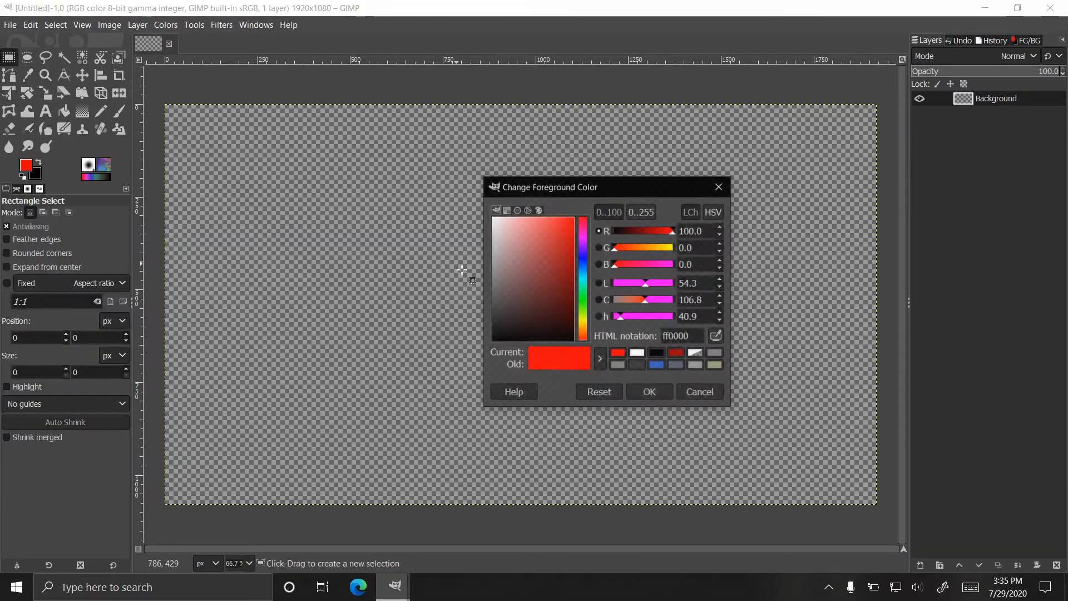
{"action": "left_click", "coordinate": [705, 249]}
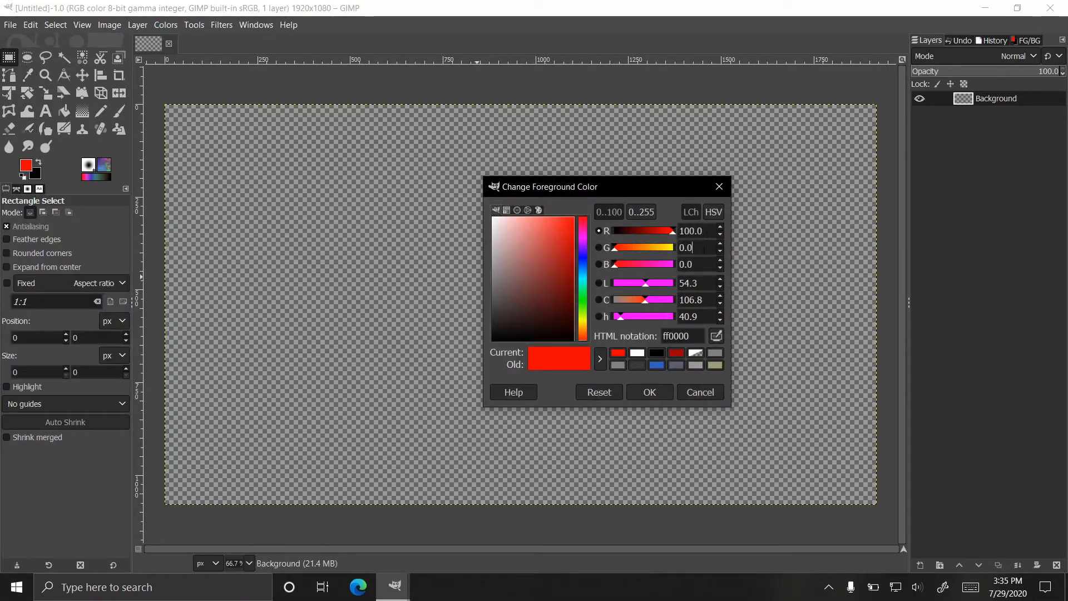
{"action": "left_click", "coordinate": [714, 212]}
{"action": "left_click", "coordinate": [638, 214]}
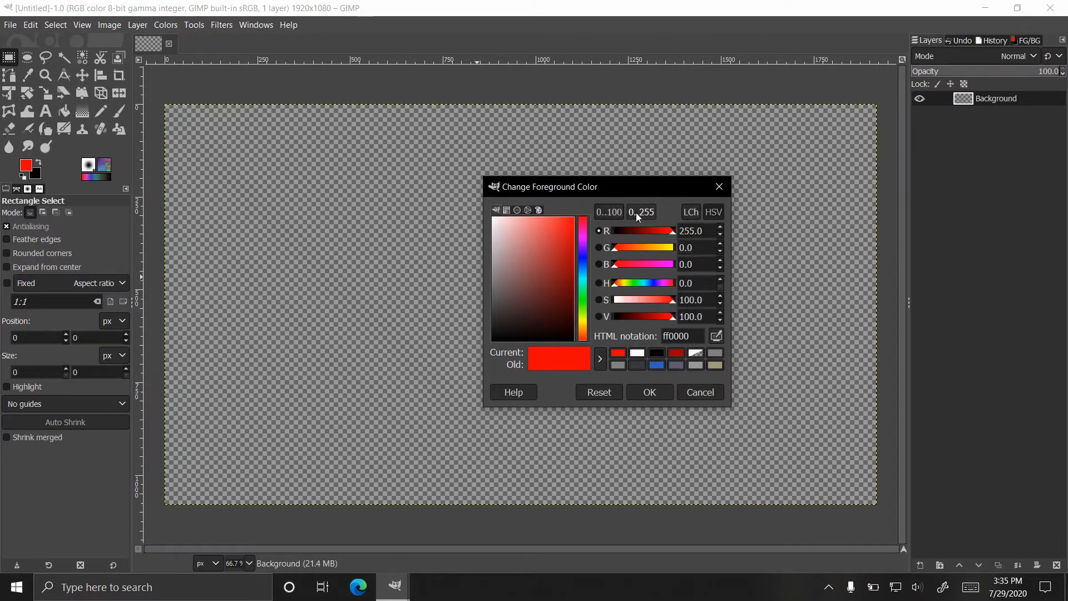
{"action": "double_click", "coordinate": [686, 248]}
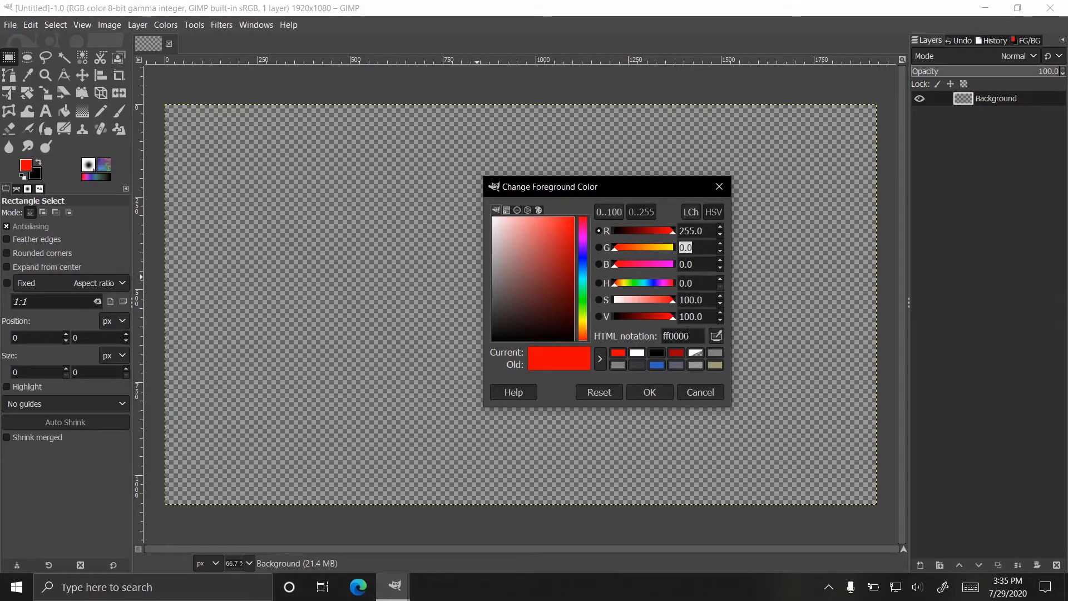
{"action": "left_click", "coordinate": [676, 355]}
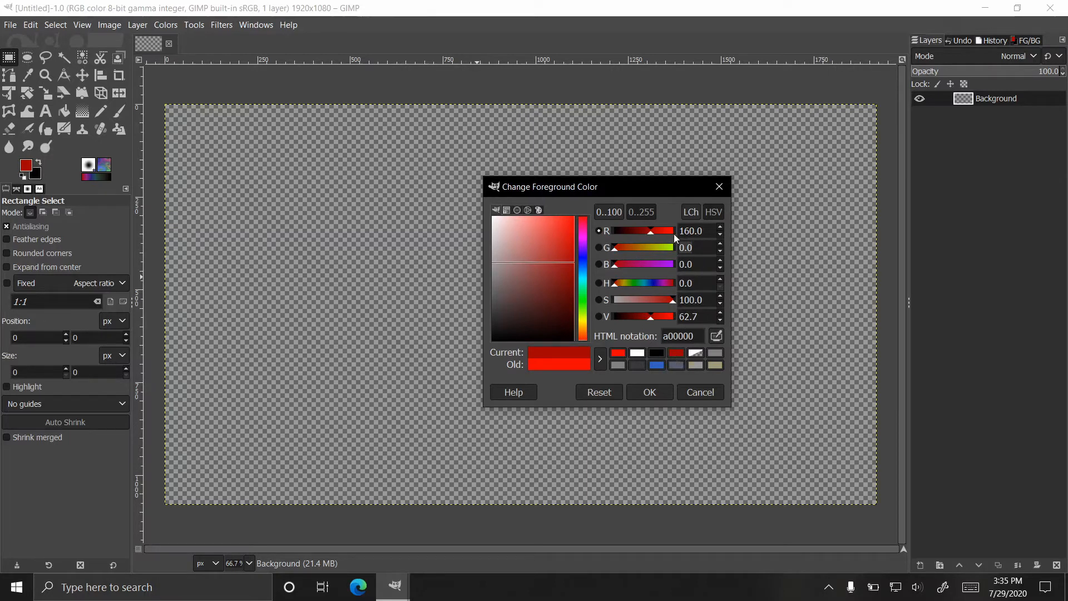
{"action": "left_click", "coordinate": [650, 393]}
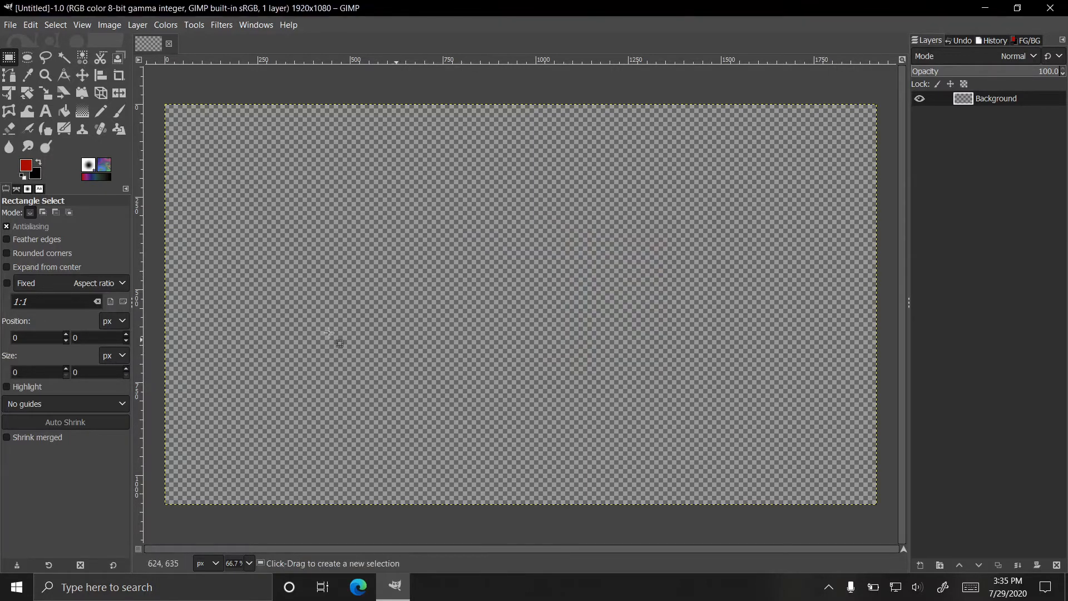
{"action": "left_click", "coordinate": [26, 166]}
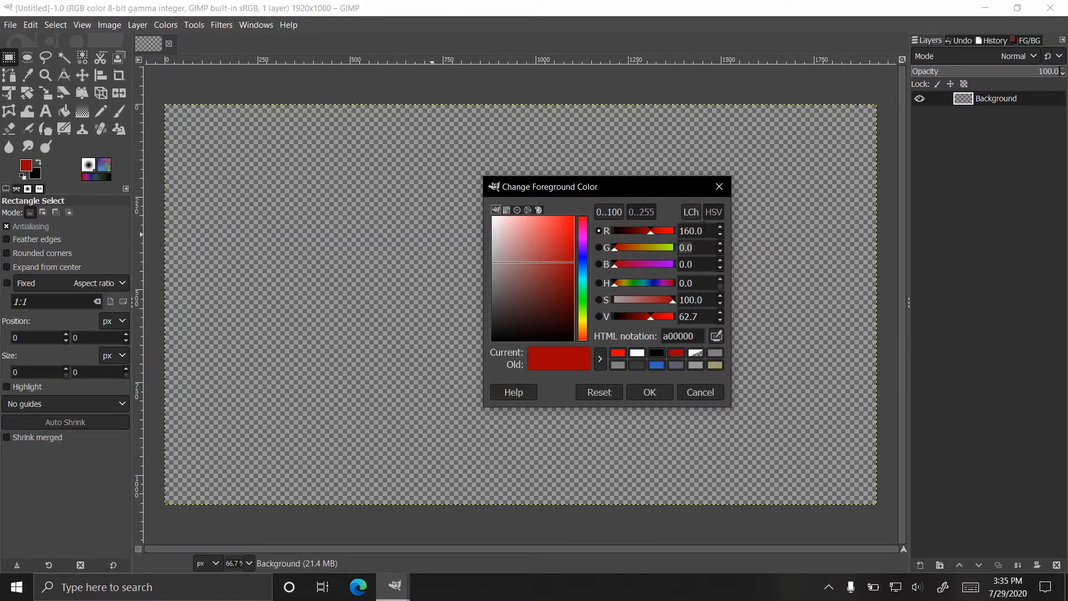
{"action": "left_click", "coordinate": [650, 394]}
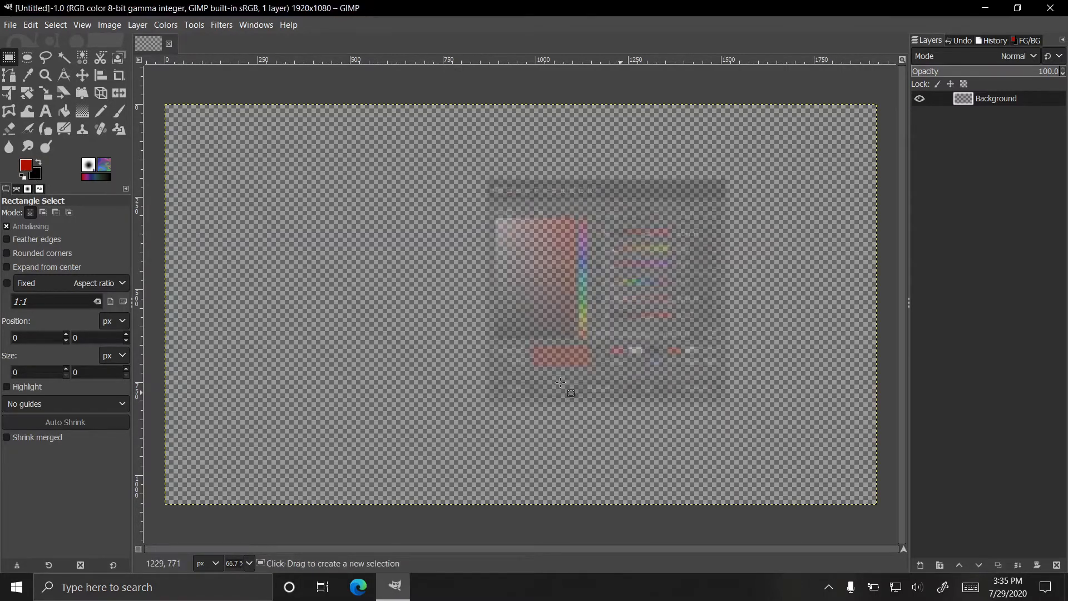
Draw a rectangular selection at about 207, 234 in the canvas's upper left area and size it to 800 × 200 px
{"action": "left_click_drag", "start_coordinate": [242, 191], "coordinate": [548, 284]}
{"action": "left_click_drag", "start_coordinate": [29, 372], "coordinate": [6, 374]}
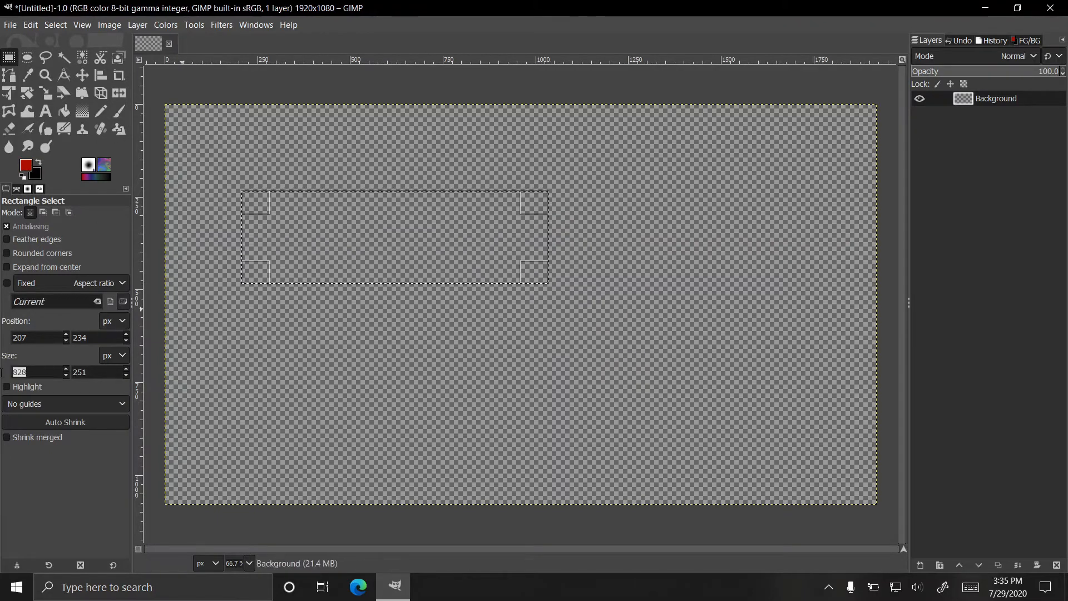
{"action": "type", "text": "800"}
{"action": "key", "text": "Tab"}
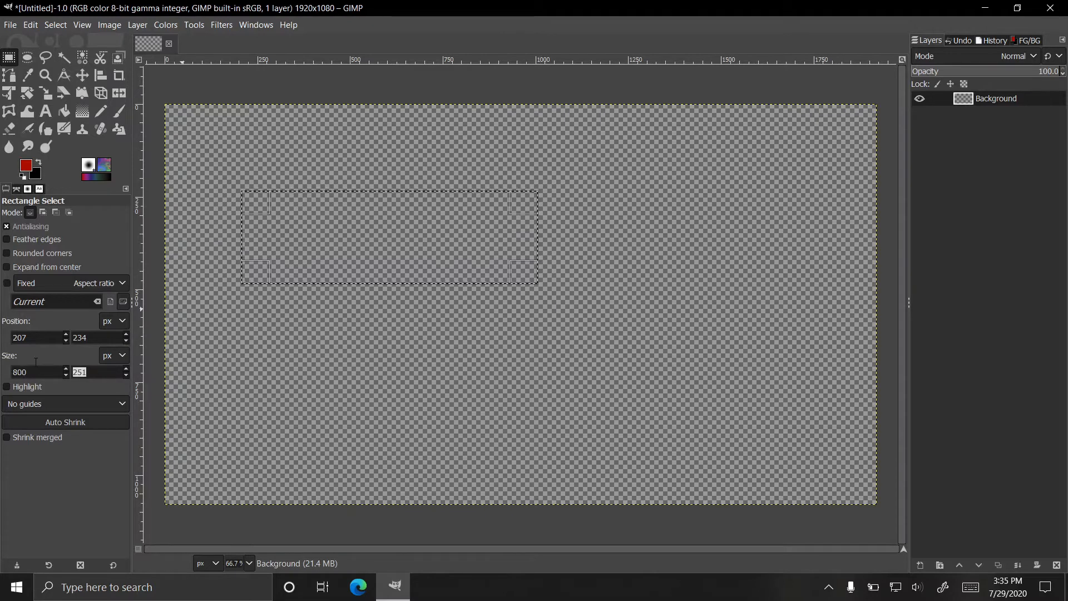
{"action": "type", "text": "400"}
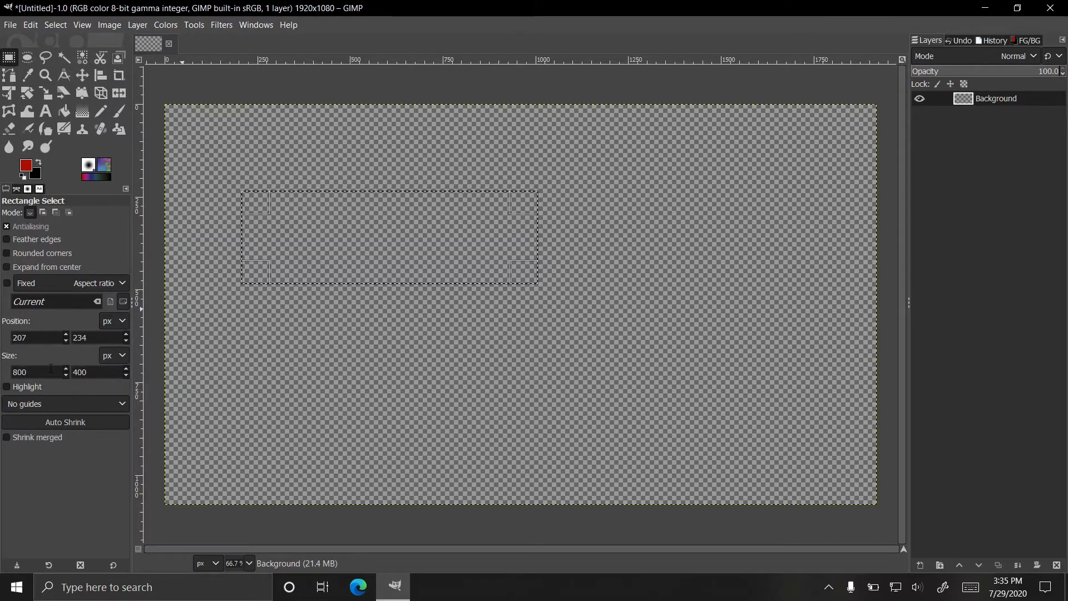
{"action": "left_click", "coordinate": [51, 371]}
{"action": "left_click_drag", "start_coordinate": [99, 371], "coordinate": [79, 374]}
{"action": "left_click_drag", "start_coordinate": [64, 335], "coordinate": [11, 194]}
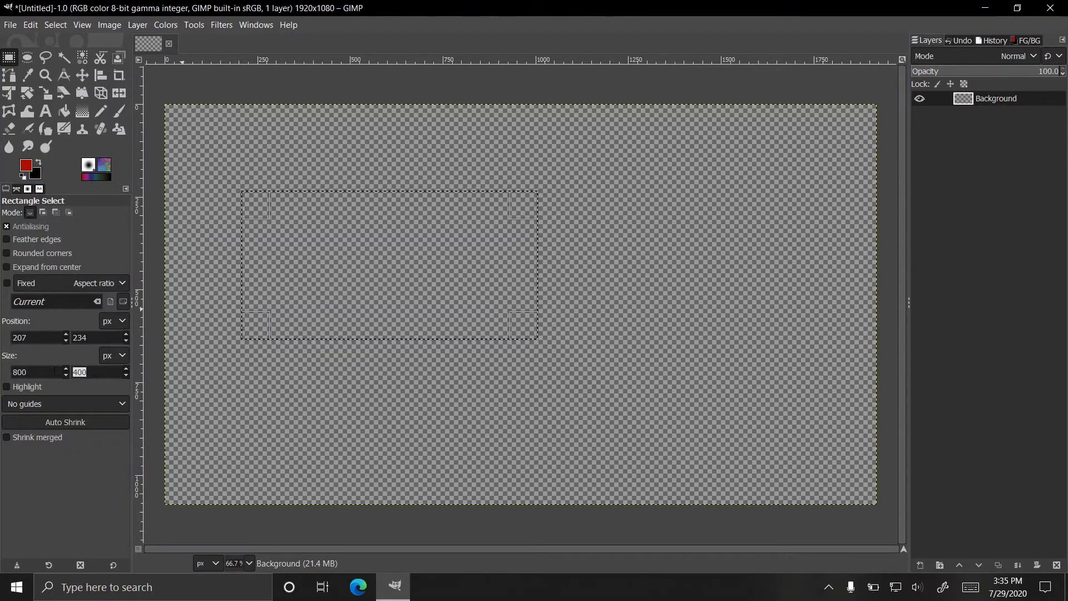
{"action": "double_click", "coordinate": [80, 372]}
{"action": "type", "text": "200"}
{"action": "key", "text": "Return"}
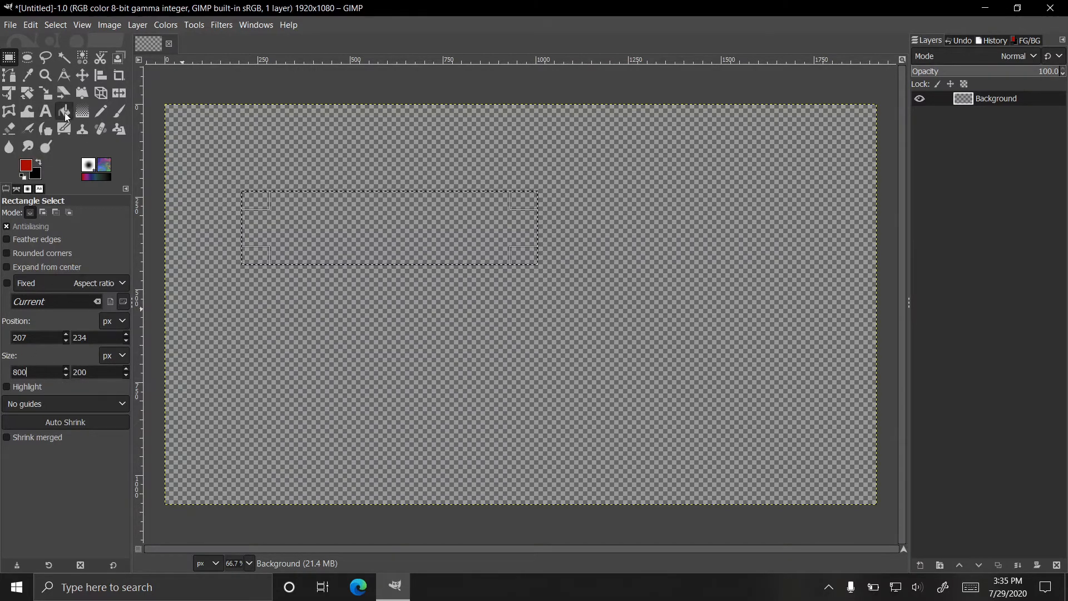
Fill the rectangular selection with the dark red foreground colour and clear the selection
{"action": "left_click", "coordinate": [293, 233]}
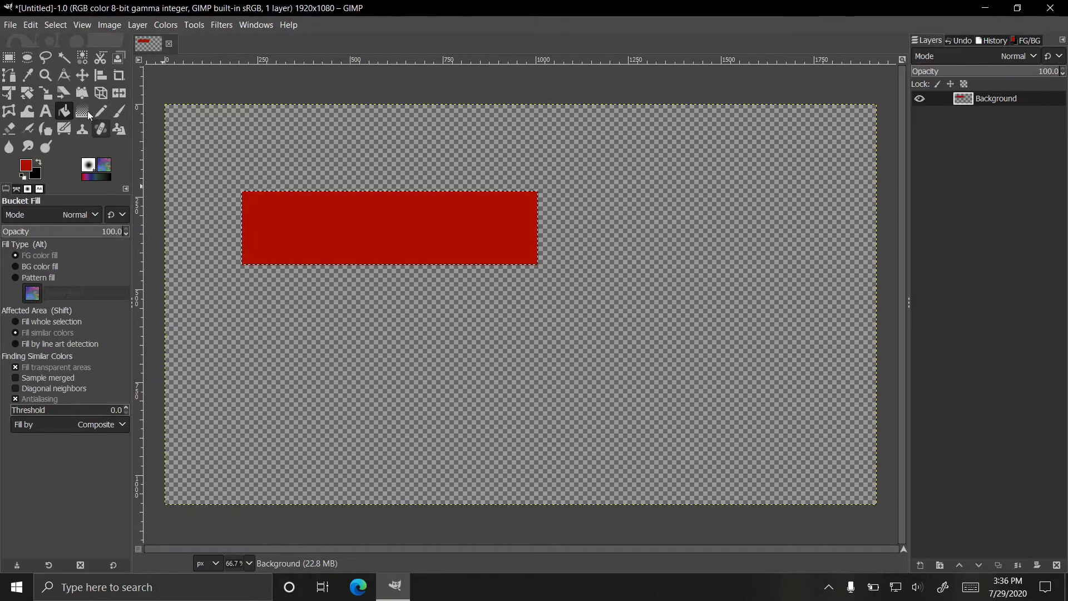
{"action": "left_click", "coordinate": [16, 57]}
{"action": "left_click", "coordinate": [245, 130]}
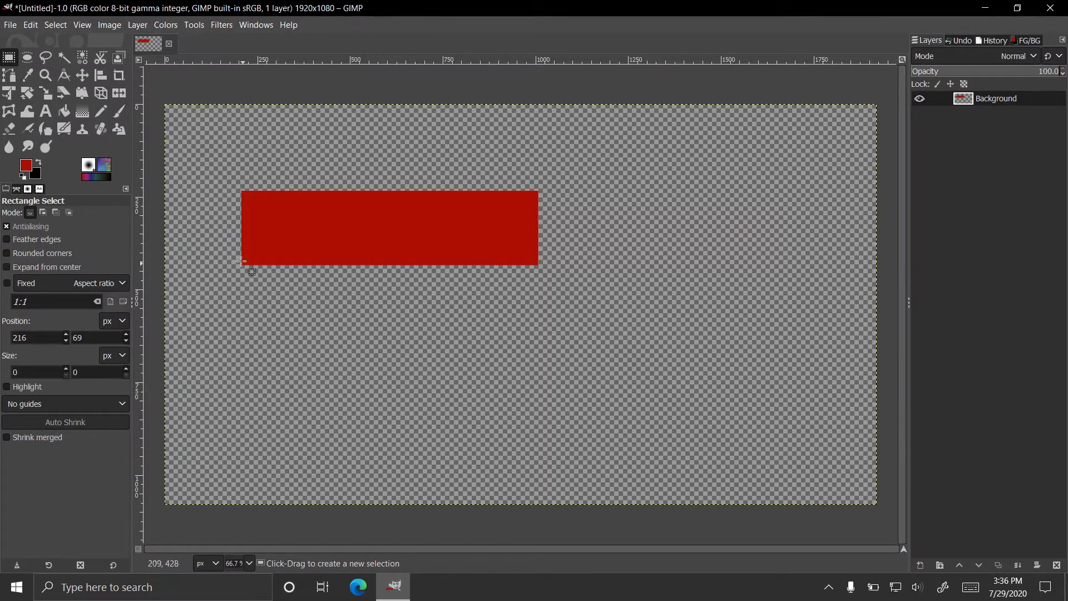
Sketch a pointed end against the red rectangle's left edge with the Pencil at size 1
{"action": "left_click", "coordinate": [101, 111]}
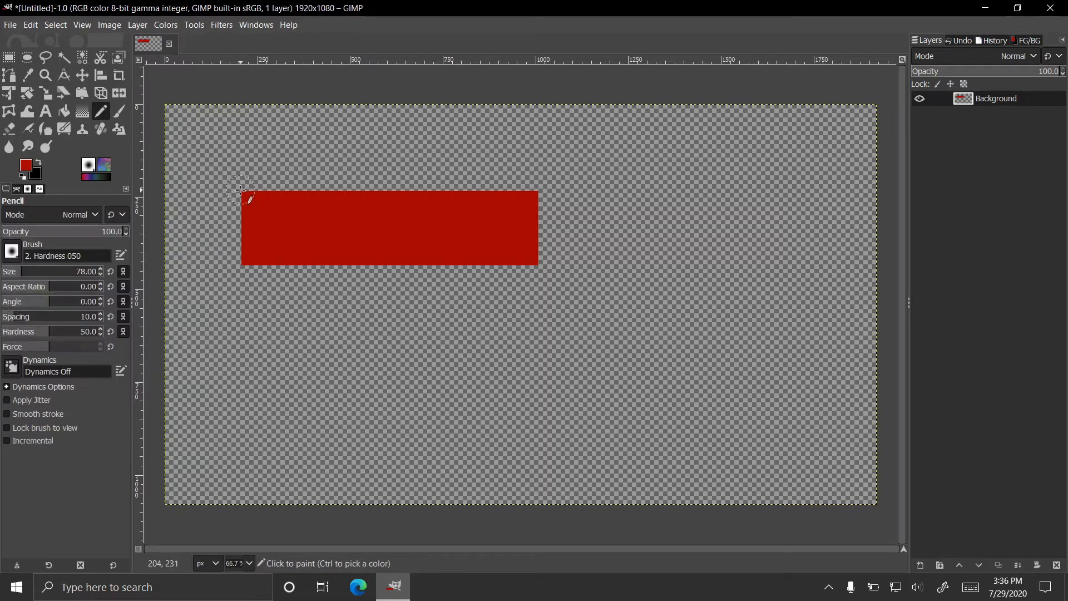
{"action": "left_click_drag", "start_coordinate": [14, 271], "coordinate": [2, 271]}
{"action": "mouse_move", "coordinate": [239, 192]}
{"action": "left_mouse_down"}
{"action": "mouse_move", "coordinate": [204, 222]}
{"action": "mouse_move", "coordinate": [225, 257]}
{"action": "mouse_move", "coordinate": [241, 262]}
{"action": "left_mouse_up"}
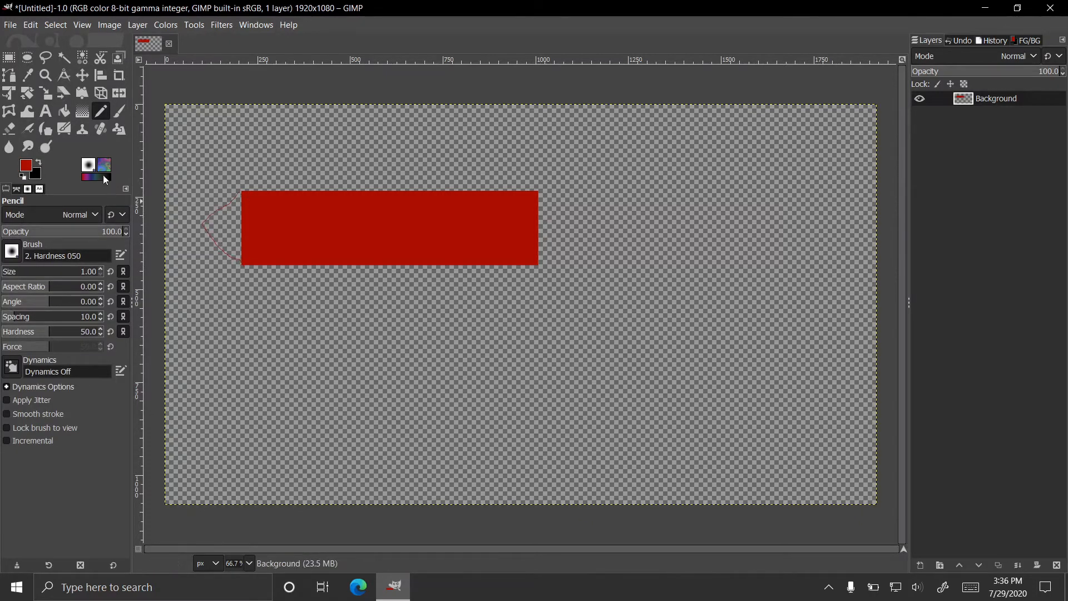
Try a bucket fill on the red rectangle and undo the fill
{"action": "left_click", "coordinate": [63, 114]}
{"action": "left_click", "coordinate": [336, 245]}
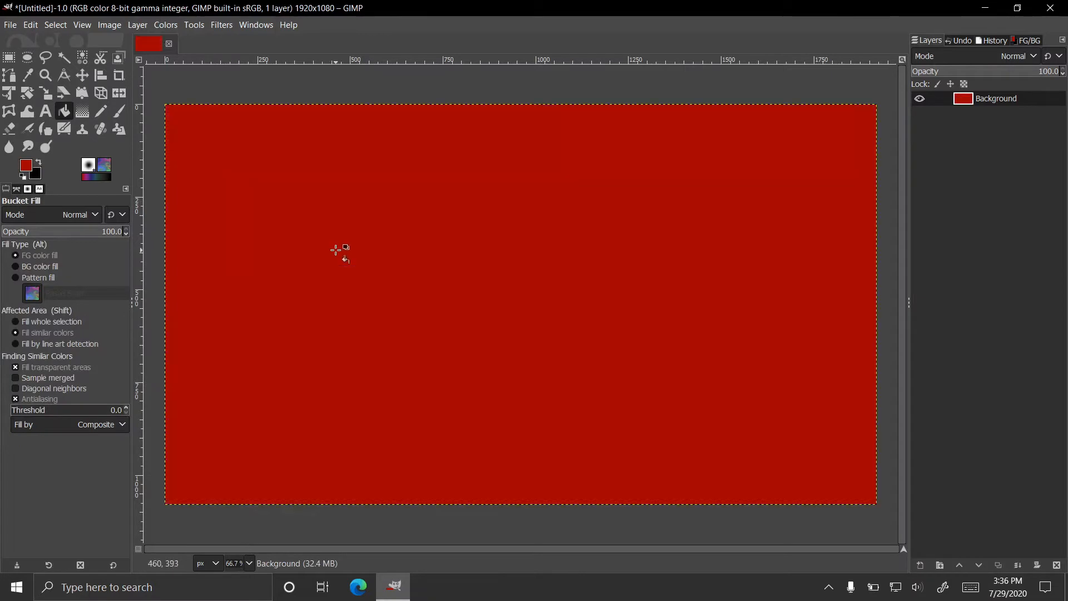
{"action": "key", "text": "ctrl+z"}
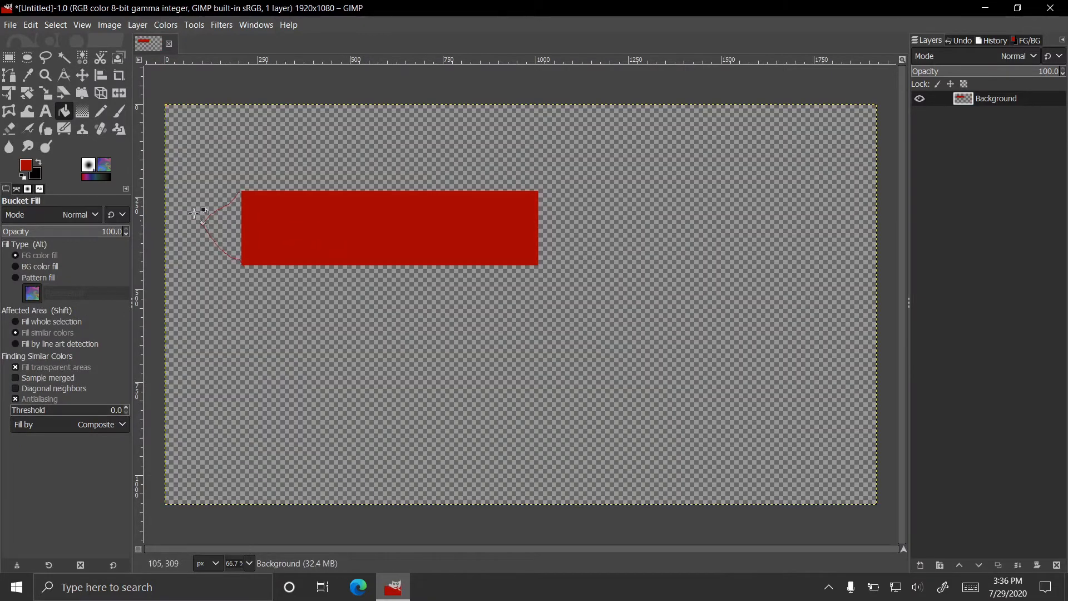
Try filling the pointed pencil outline with dark red, and undo both the fill and the outline
{"action": "left_click", "coordinate": [101, 113]}
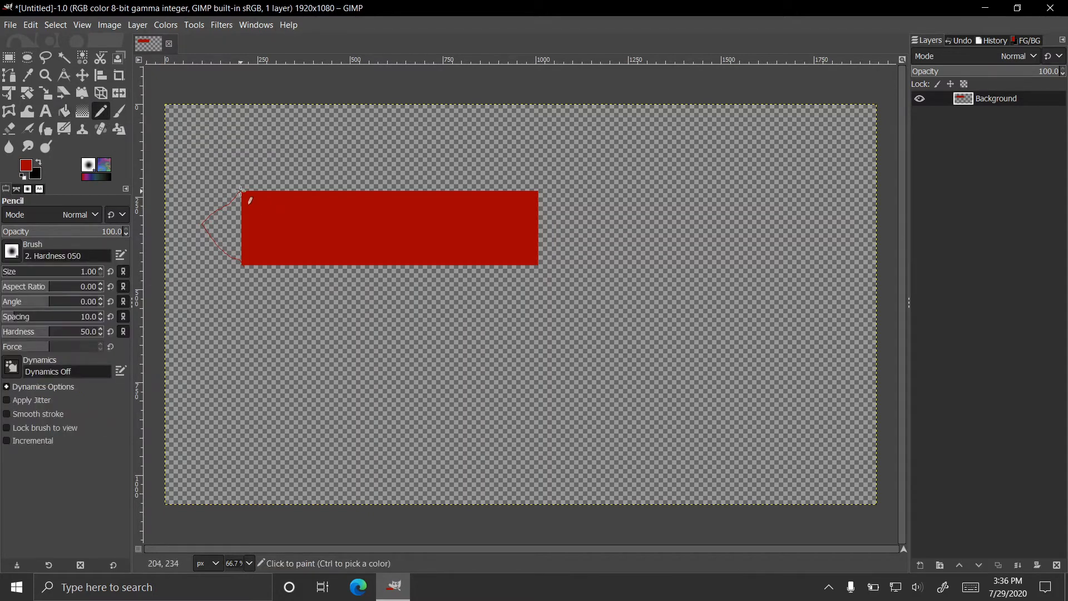
{"action": "left_click", "coordinate": [64, 112]}
{"action": "left_click", "coordinate": [222, 225]}
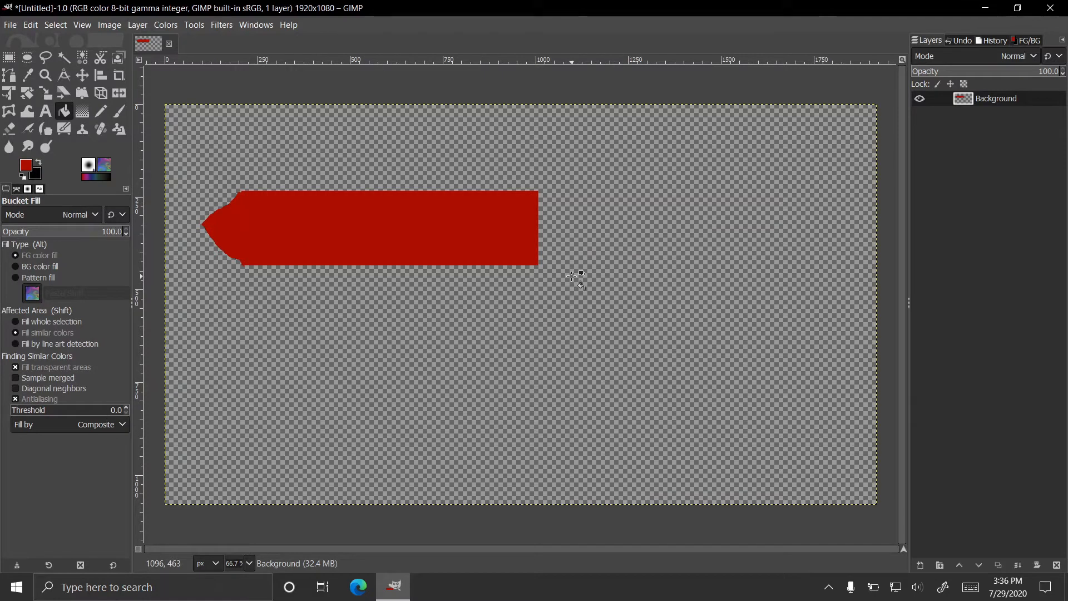
{"action": "key", "text": "ctrl+z"}
{"action": "key", "text": "ctrl+z"}
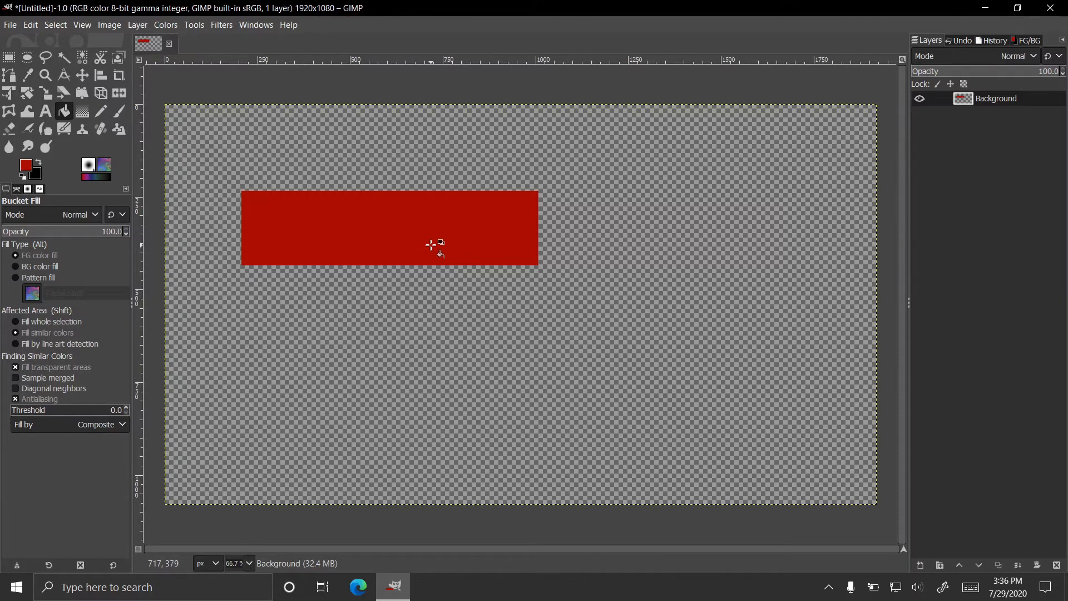
Switch to the Rectangle Select tool and rename the Background layer to Banner
{"action": "left_click", "coordinate": [8, 57]}
{"action": "double_click", "coordinate": [1011, 100]}
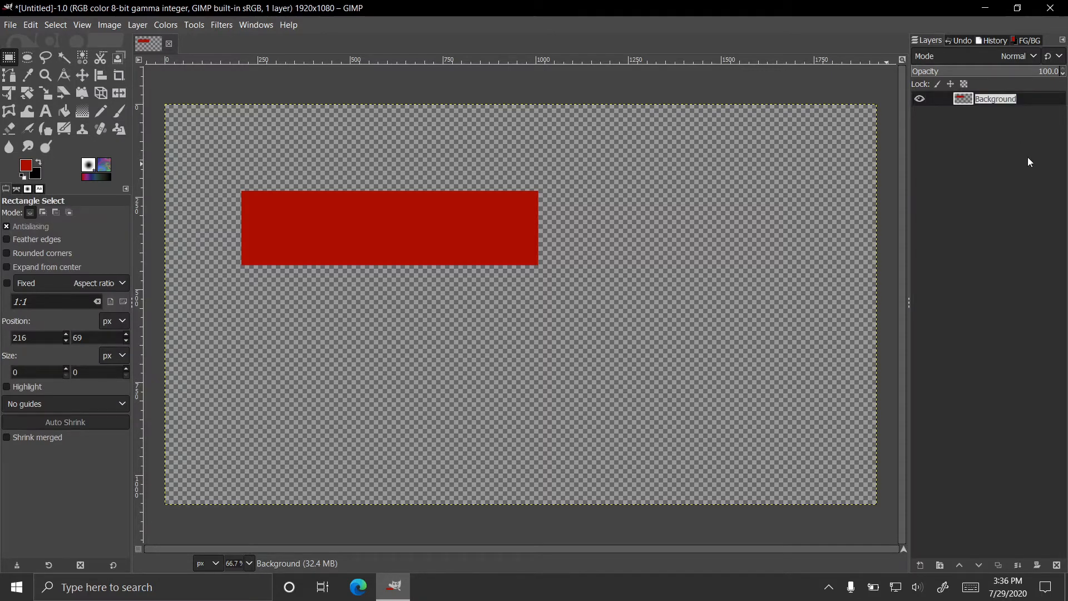
{"action": "type", "text": "Banner"}
{"action": "key", "text": "Return"}
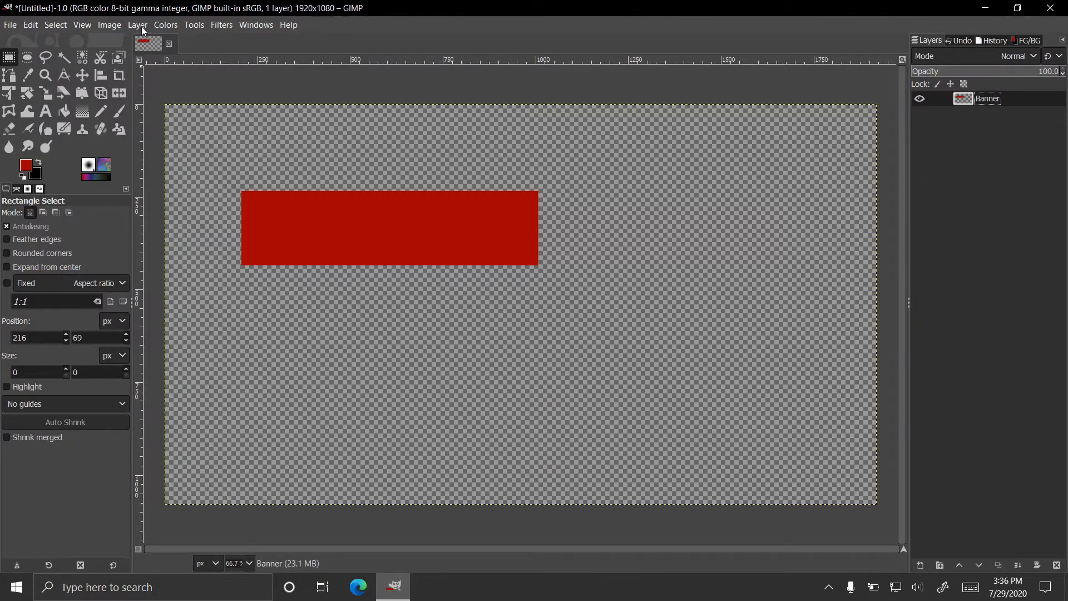
Start the Curve Bend distortion on the Banner layer with automatic preview enabled
{"action": "left_click", "coordinate": [228, 26]}
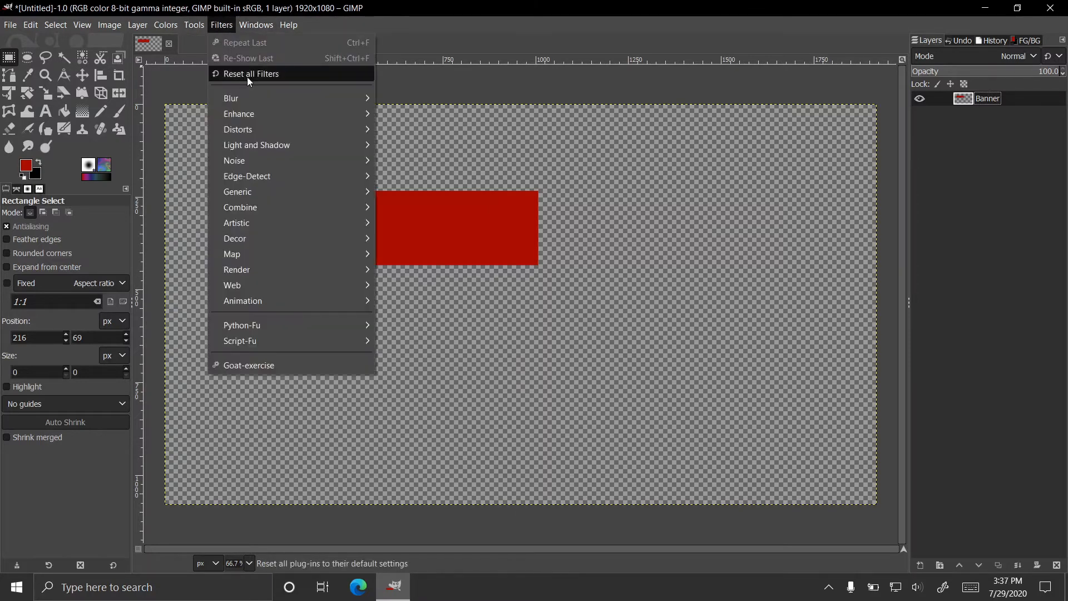
{"action": "mouse_move", "coordinate": [359, 132]}
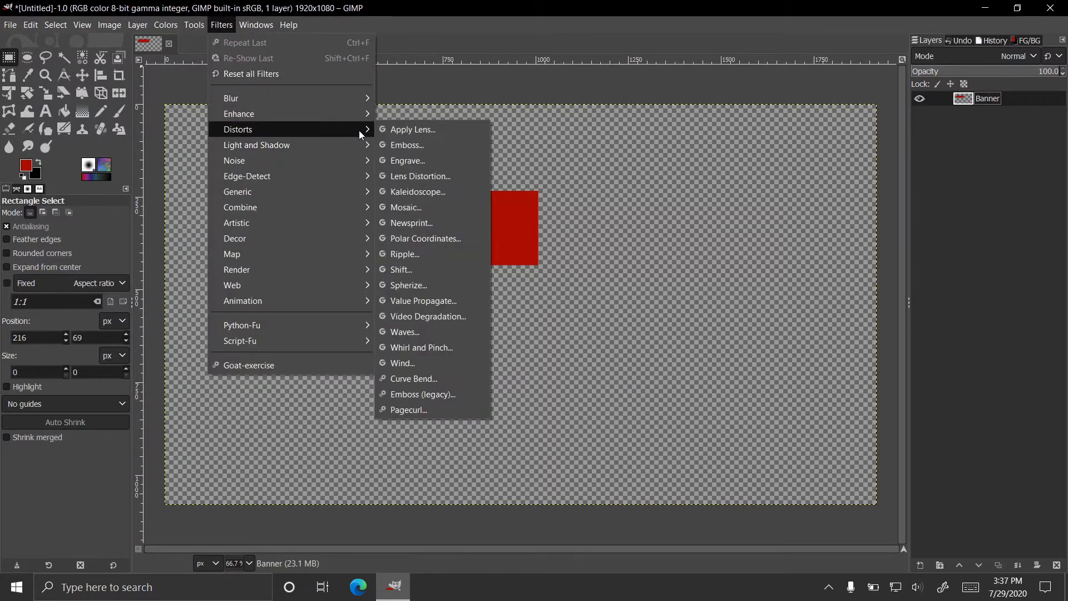
{"action": "left_click", "coordinate": [428, 372]}
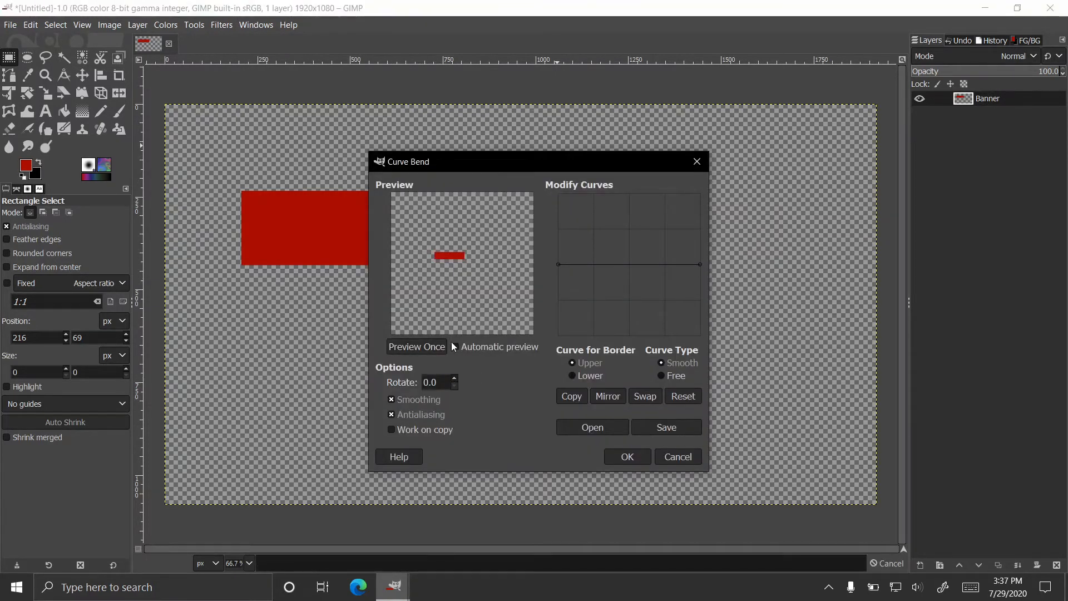
{"action": "left_click", "coordinate": [456, 346]}
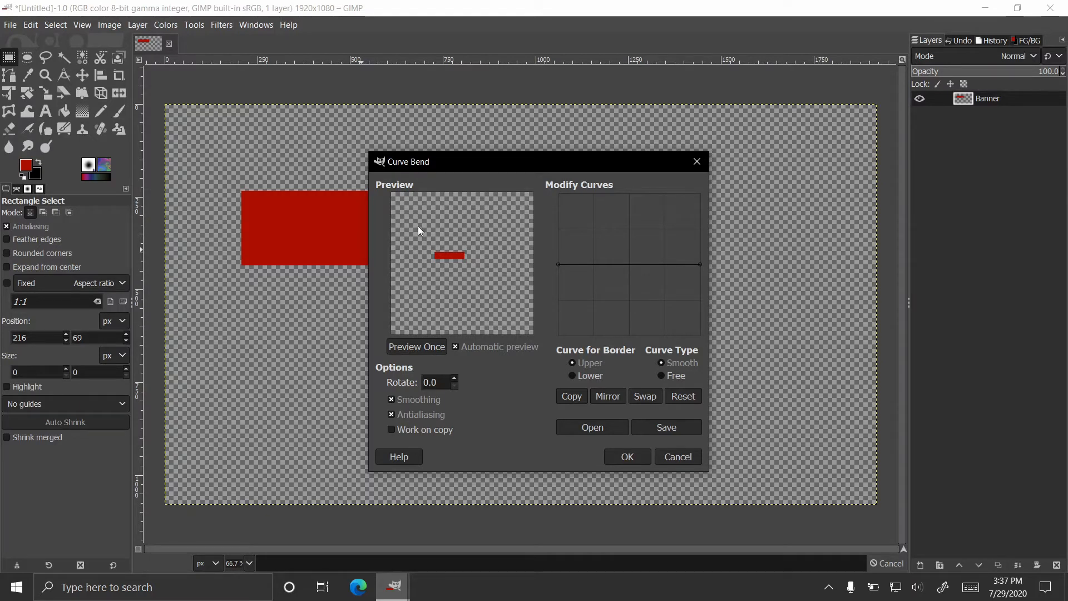
Shape the upper border curve into a slight wave by raising its quarter points and lowering its midpoint, and apply the bend
{"action": "left_click", "coordinate": [595, 264]}
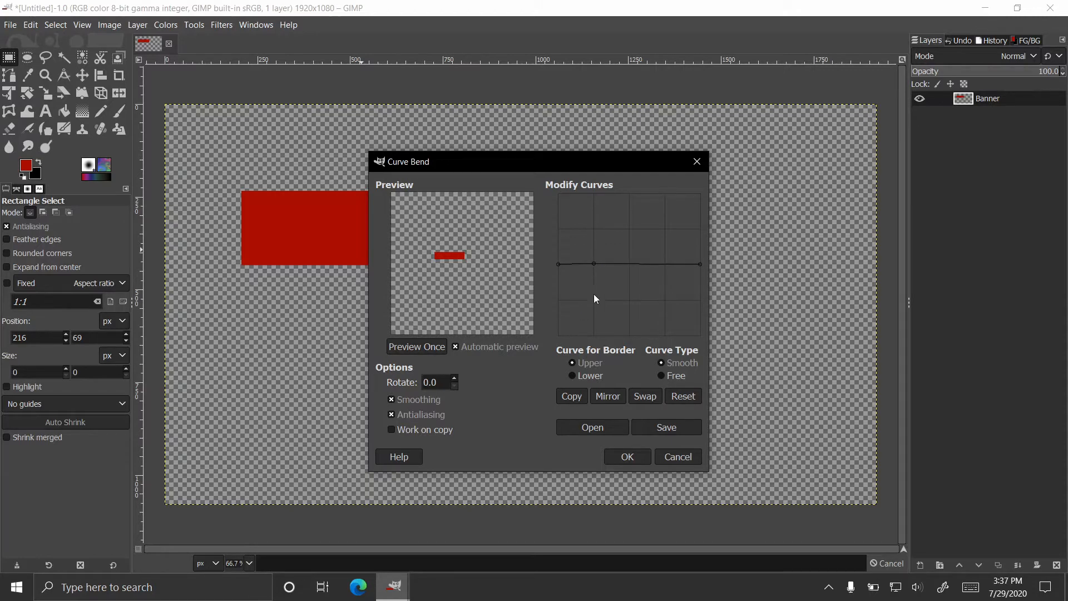
{"action": "left_click_drag", "start_coordinate": [629, 262], "coordinate": [629, 266]}
{"action": "left_click_drag", "start_coordinate": [665, 265], "coordinate": [664, 262]}
{"action": "mouse_move", "coordinate": [593, 263]}
{"action": "left_mouse_down"}
{"action": "mouse_move", "coordinate": [597, 204]}
{"action": "mouse_move", "coordinate": [585, 299]}
{"action": "mouse_move", "coordinate": [591, 268]}
{"action": "left_mouse_up"}
{"action": "left_click", "coordinate": [594, 262]}
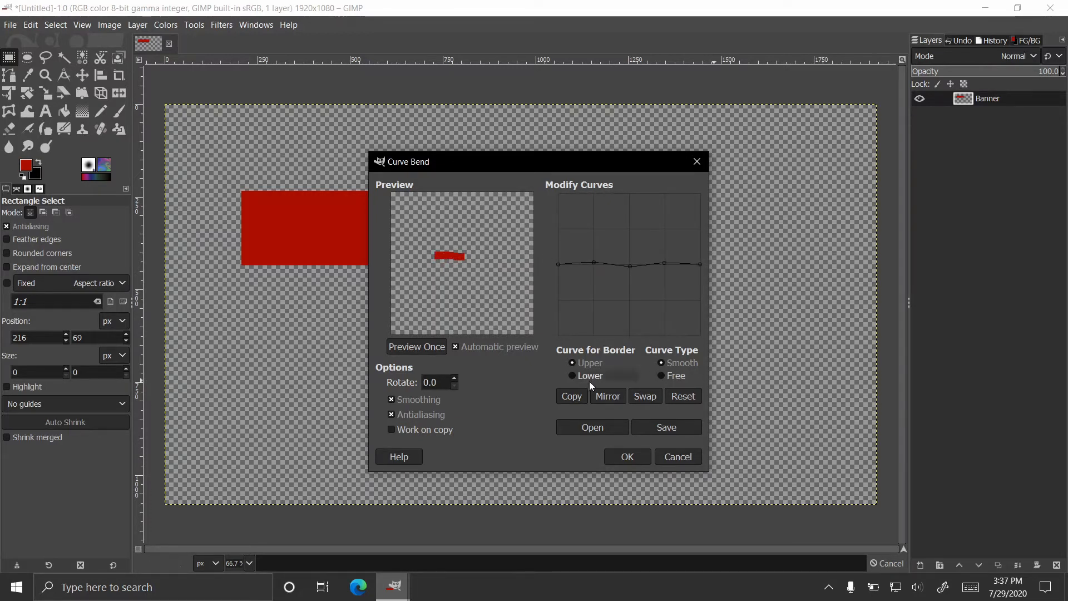
{"action": "left_click", "coordinate": [626, 459]}
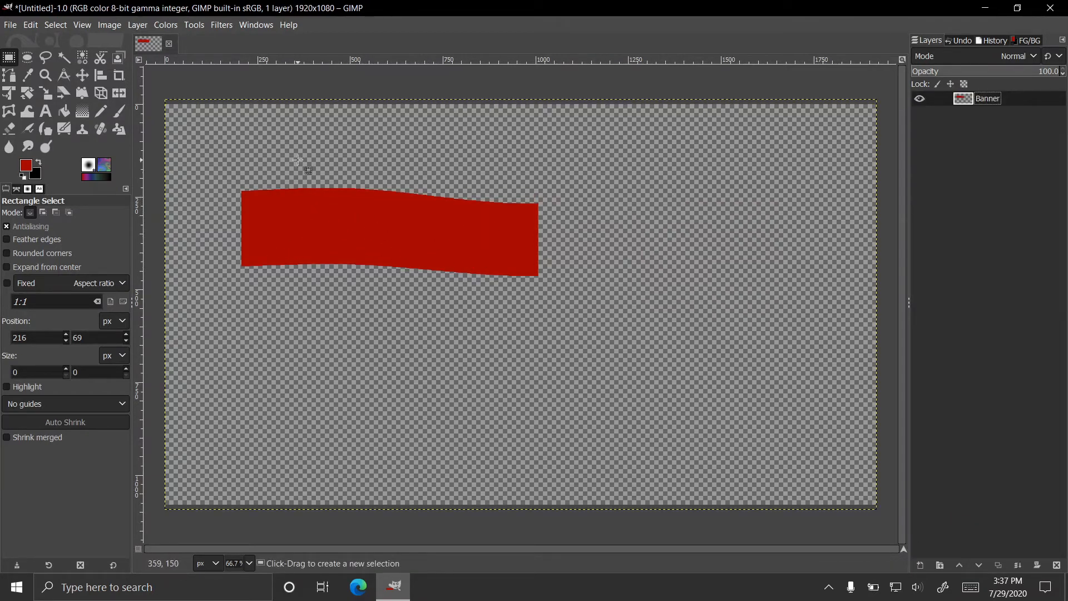
{"action": "left_click_drag", "start_coordinate": [305, 170], "coordinate": [387, 442]}
{"action": "left_click", "coordinate": [470, 368]}
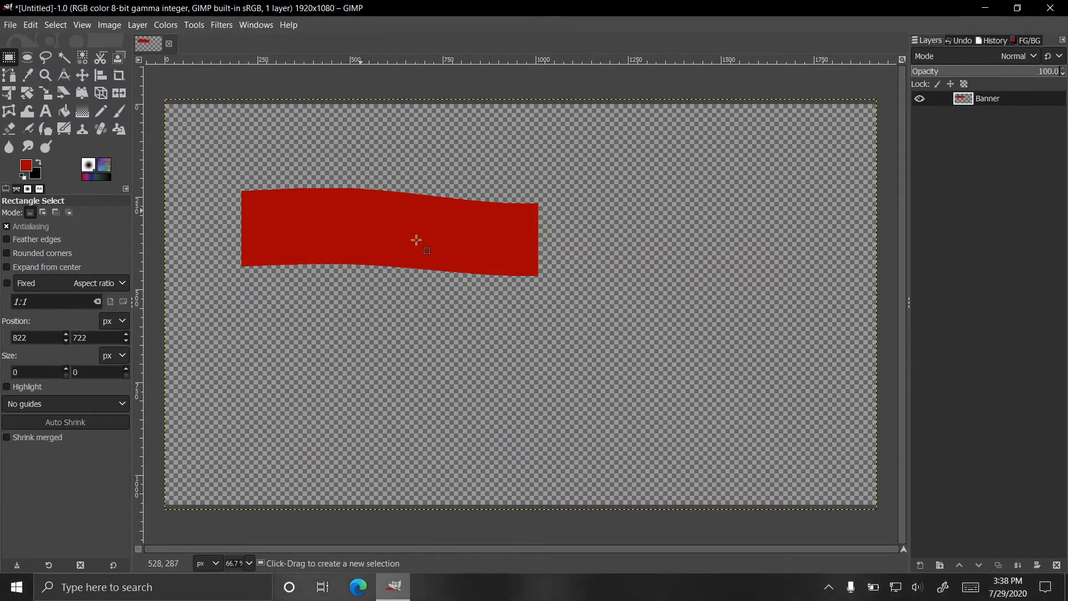
Create a transparent 1920 × 1080 px layer named Shadow and set its blend mode to Darken only
{"action": "right_click", "coordinate": [968, 148]}
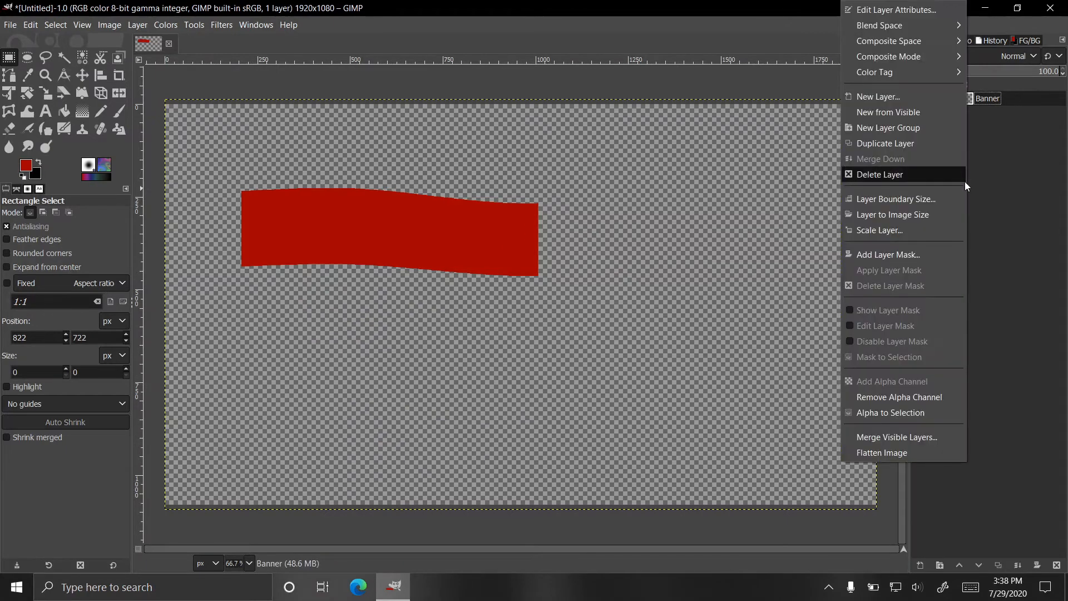
{"action": "left_click", "coordinate": [903, 96]}
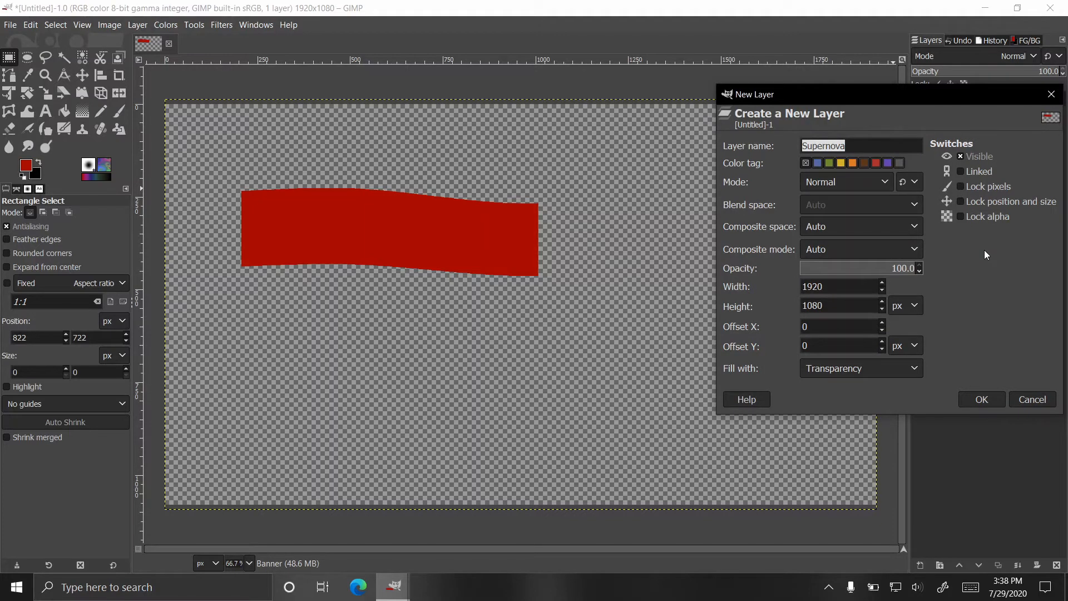
{"action": "type", "text": "Shadow"}
{"action": "key", "text": "Return"}
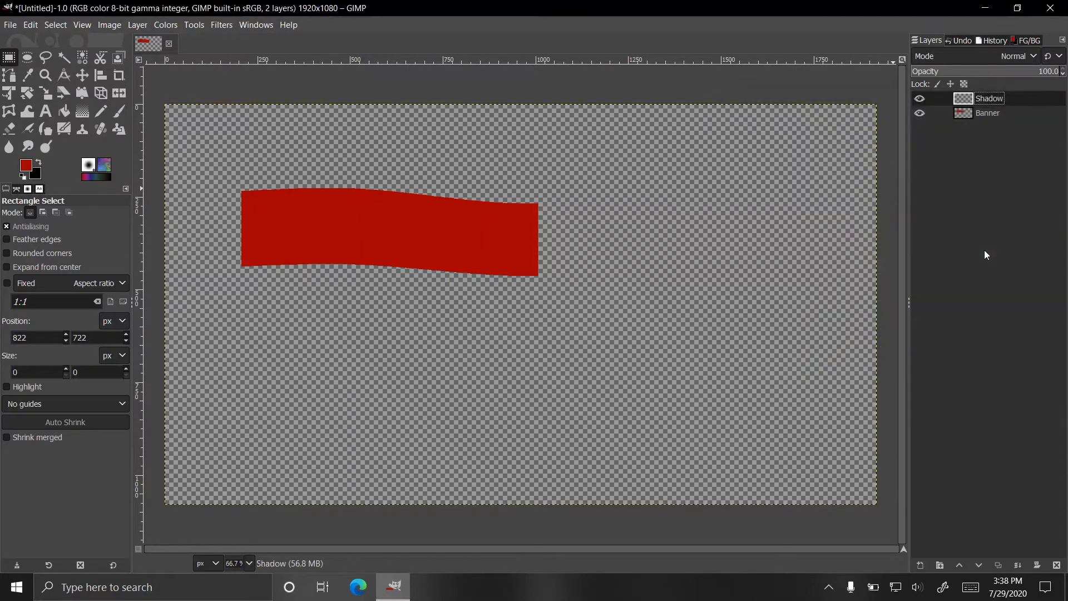
{"action": "left_click", "coordinate": [977, 54]}
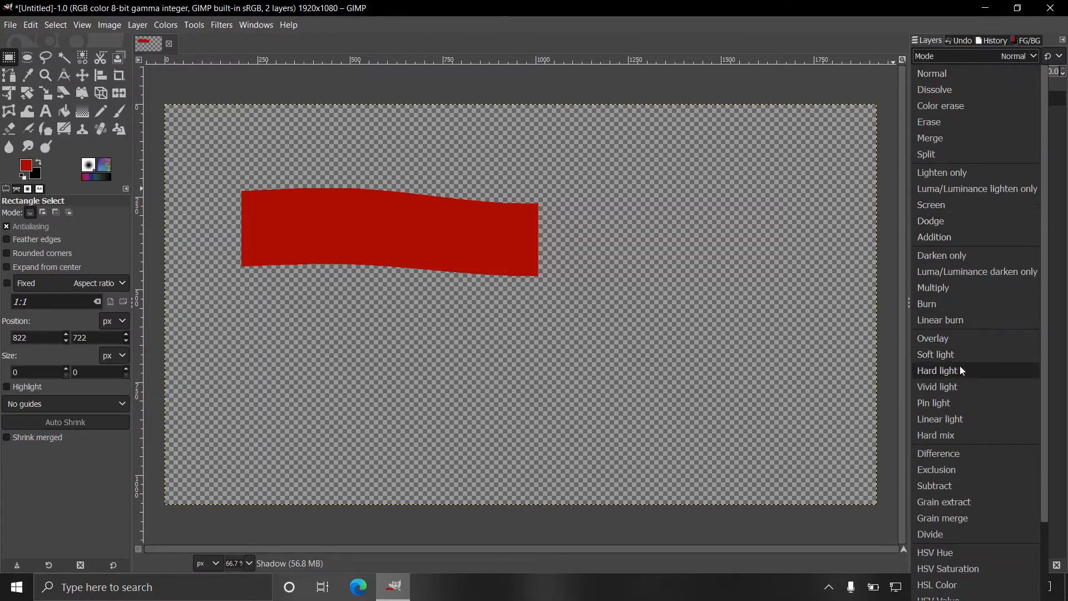
{"action": "left_click", "coordinate": [952, 255]}
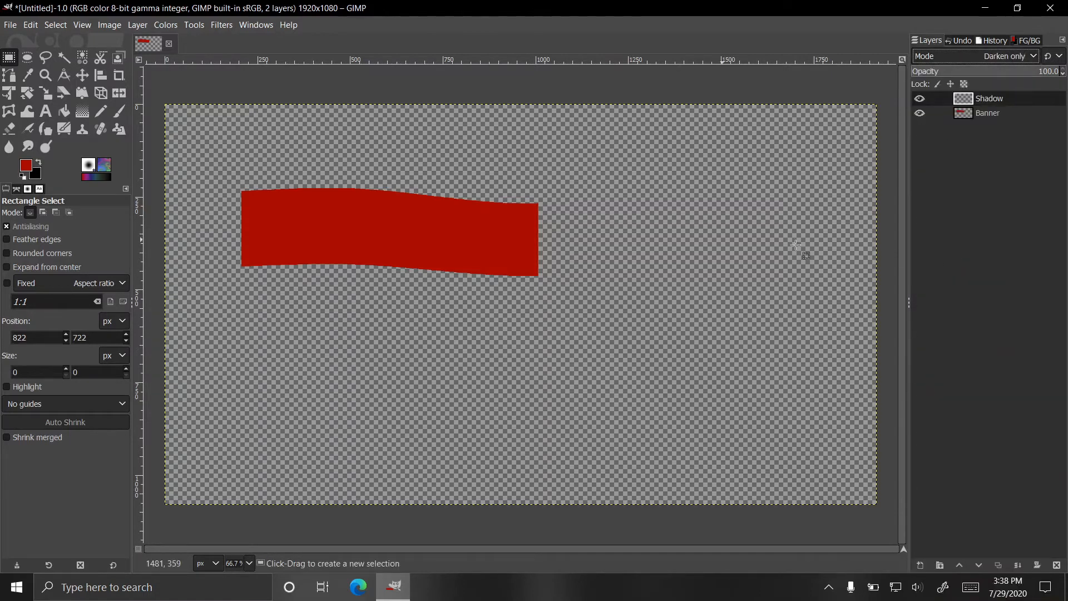
Airbrush a black vertical band across the banner's right-hand part on the Shadow layer, using the Hardness 050 brush at size 85
{"action": "left_click", "coordinate": [38, 162]}
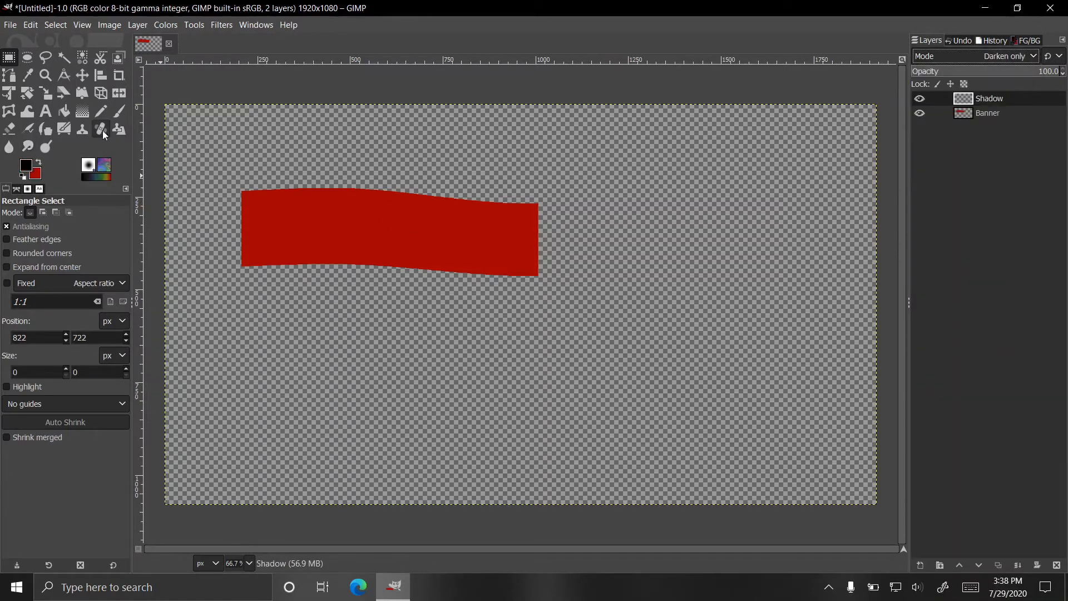
{"action": "left_click", "coordinate": [26, 129]}
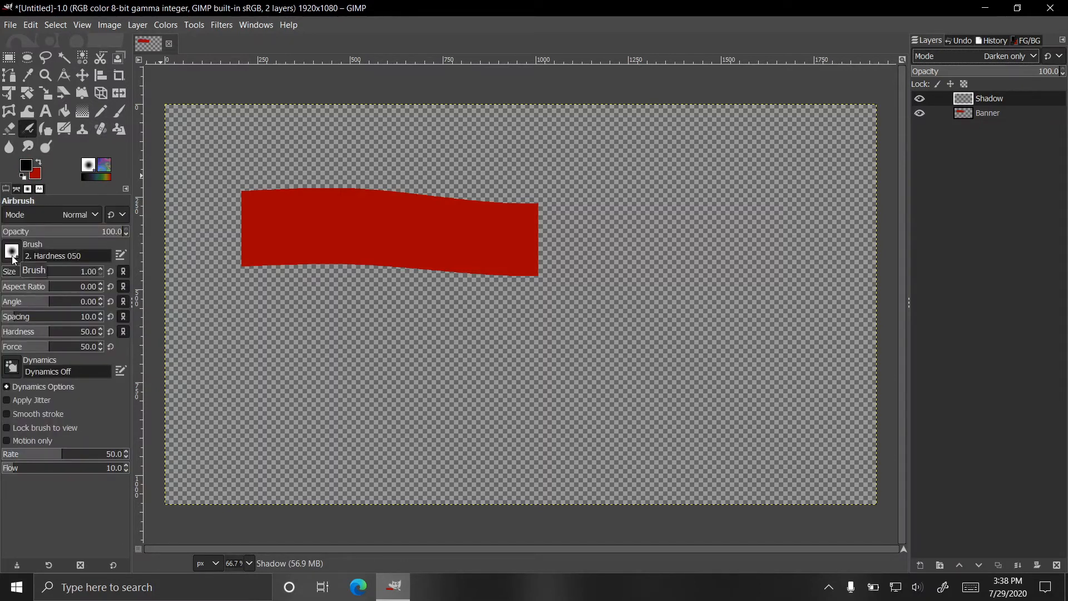
{"action": "left_click", "coordinate": [12, 253]}
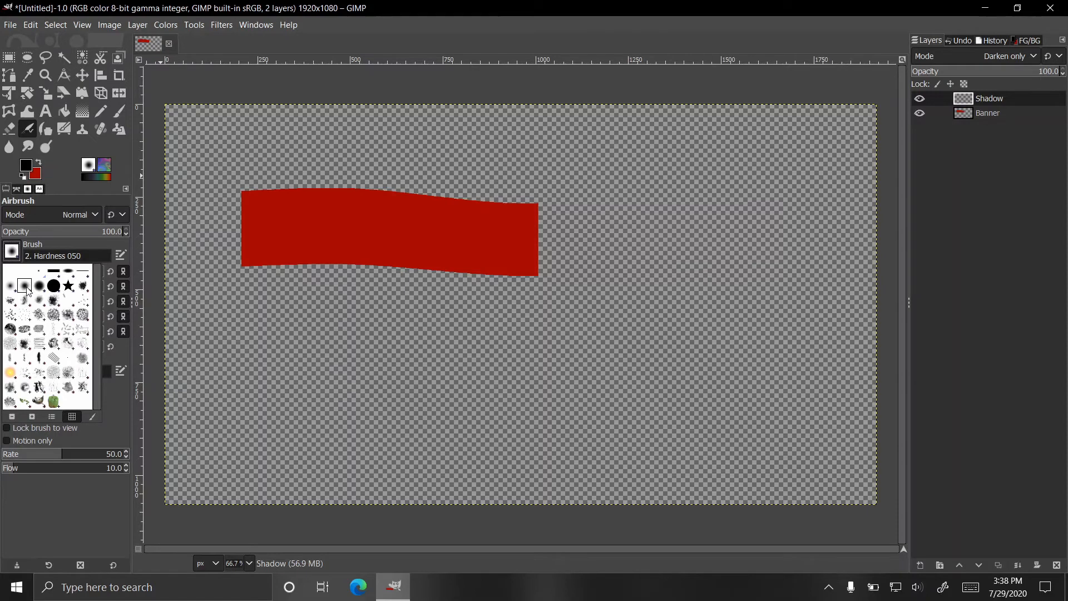
{"action": "left_click", "coordinate": [15, 255]}
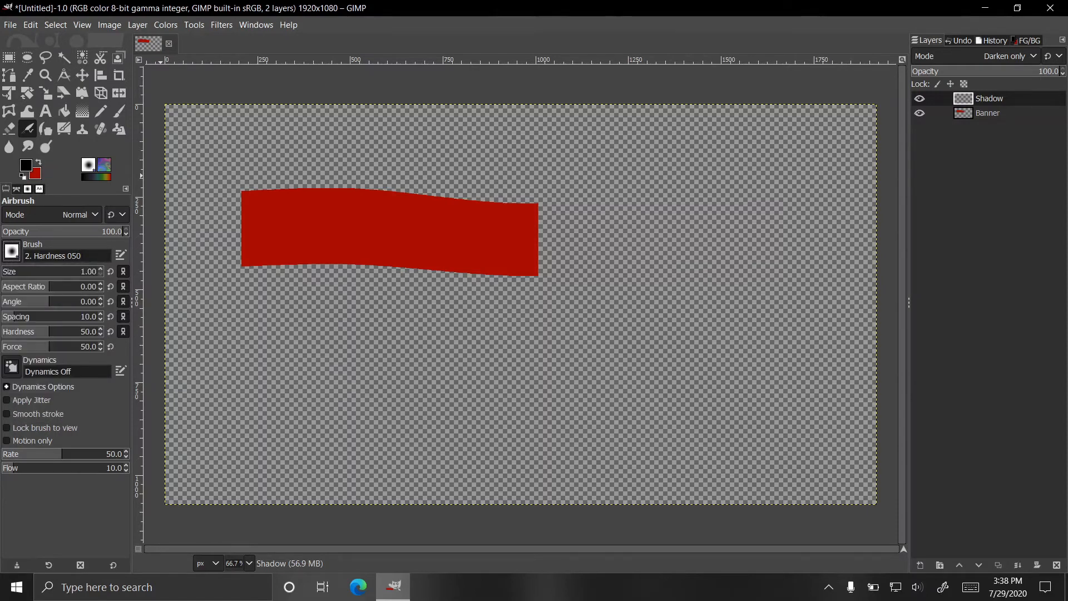
{"action": "left_click", "coordinate": [32, 276]}
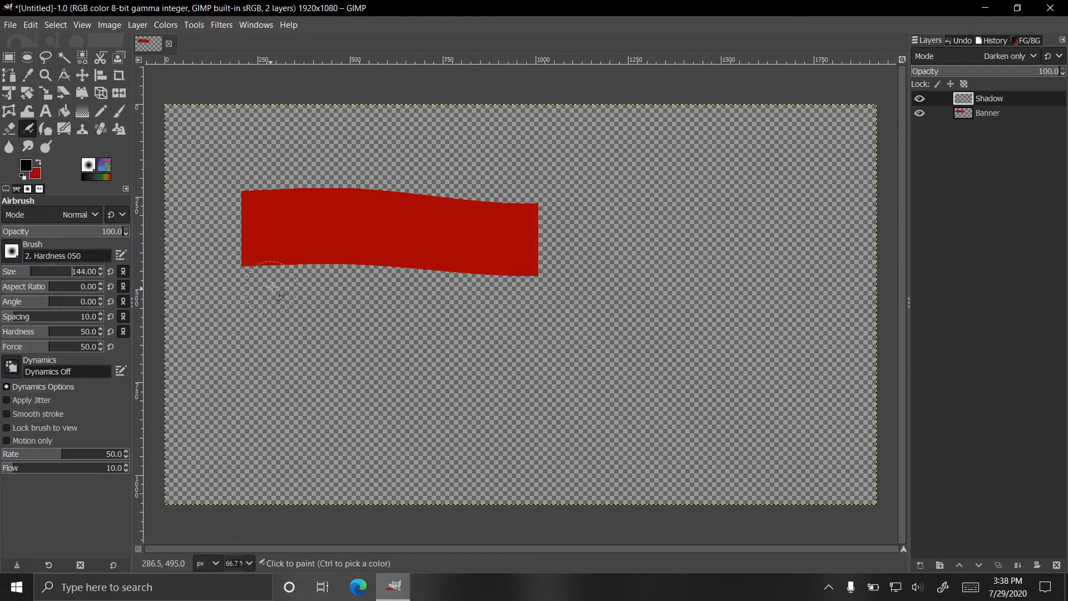
{"action": "left_click", "coordinate": [24, 275]}
{"action": "mouse_move", "coordinate": [441, 197]}
{"action": "left_mouse_down"}
{"action": "mouse_move", "coordinate": [440, 267]}
{"action": "mouse_move", "coordinate": [452, 231]}
{"action": "mouse_move", "coordinate": [452, 270]}
{"action": "mouse_move", "coordinate": [456, 213]}
{"action": "mouse_move", "coordinate": [457, 269]}
{"action": "mouse_move", "coordinate": [465, 205]}
{"action": "mouse_move", "coordinate": [464, 298]}
{"action": "mouse_move", "coordinate": [473, 194]}
{"action": "mouse_move", "coordinate": [441, 242]}
{"action": "mouse_move", "coordinate": [444, 264]}
{"action": "mouse_move", "coordinate": [448, 194]}
{"action": "mouse_move", "coordinate": [439, 284]}
{"action": "mouse_move", "coordinate": [445, 209]}
{"action": "left_mouse_up"}
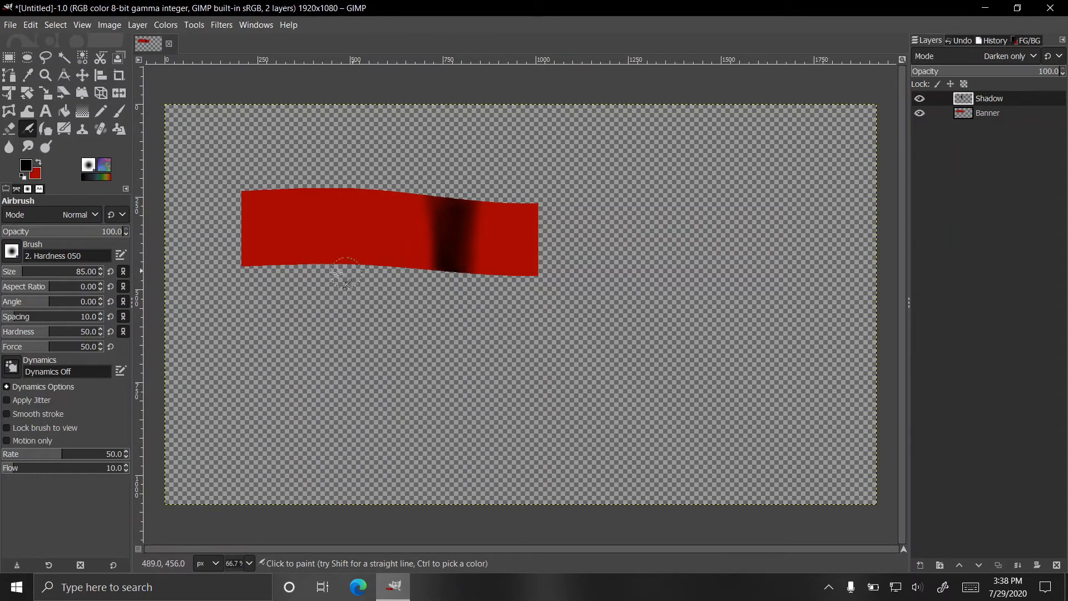
Hide the Banner layer to examine the shadow stroke alone, and show the layer again
{"action": "left_click", "coordinate": [970, 116]}
{"action": "left_click", "coordinate": [919, 113]}
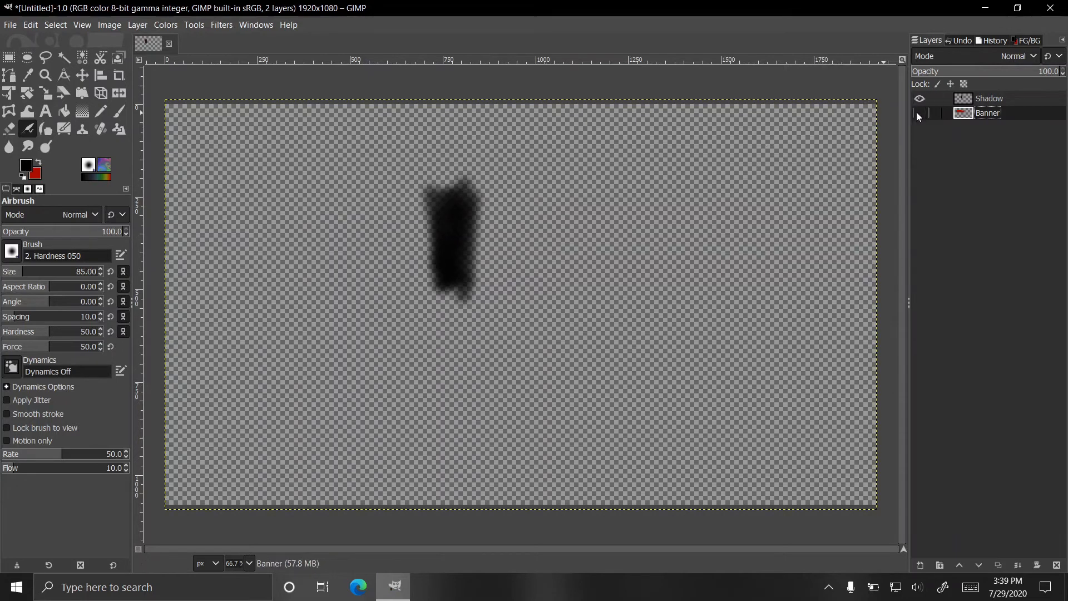
{"action": "left_click", "coordinate": [919, 113]}
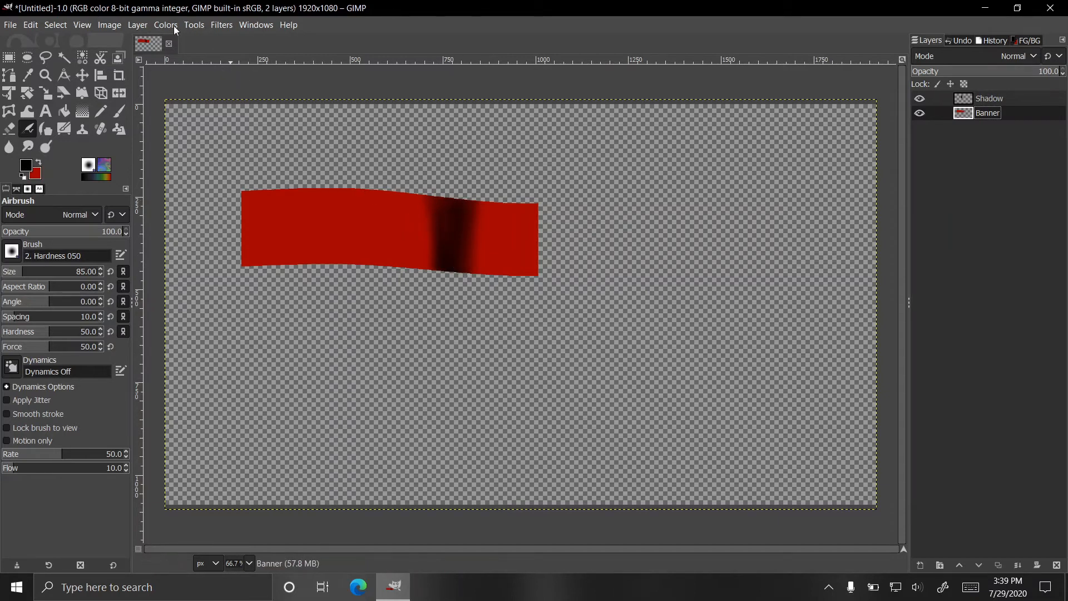
{"action": "left_click", "coordinate": [224, 23]}
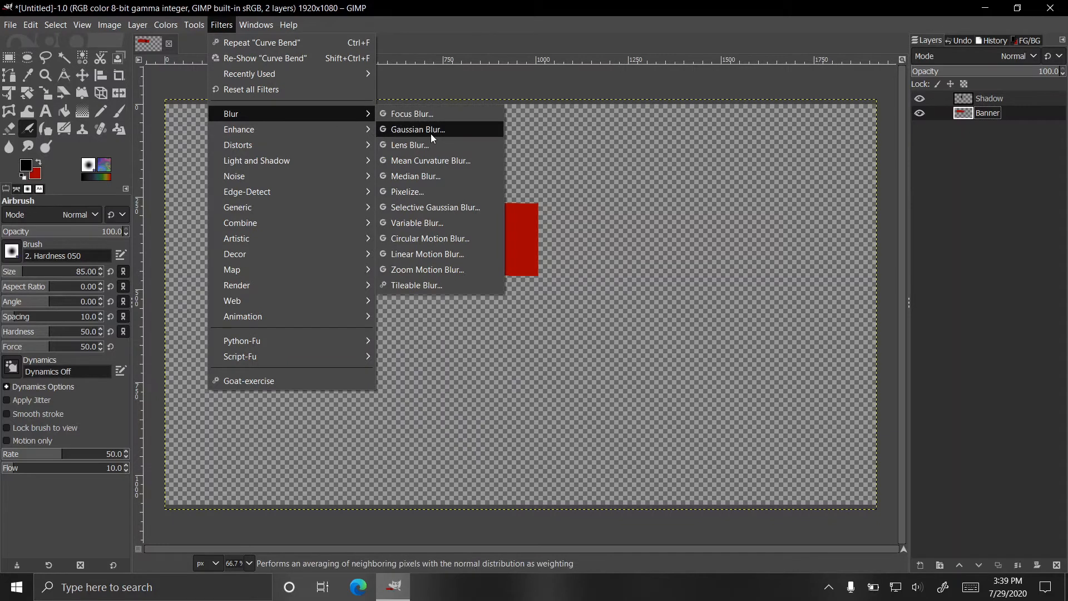
{"action": "left_click", "coordinate": [207, 48]}
{"action": "left_click", "coordinate": [221, 24]}
{"action": "mouse_move", "coordinate": [345, 115]}
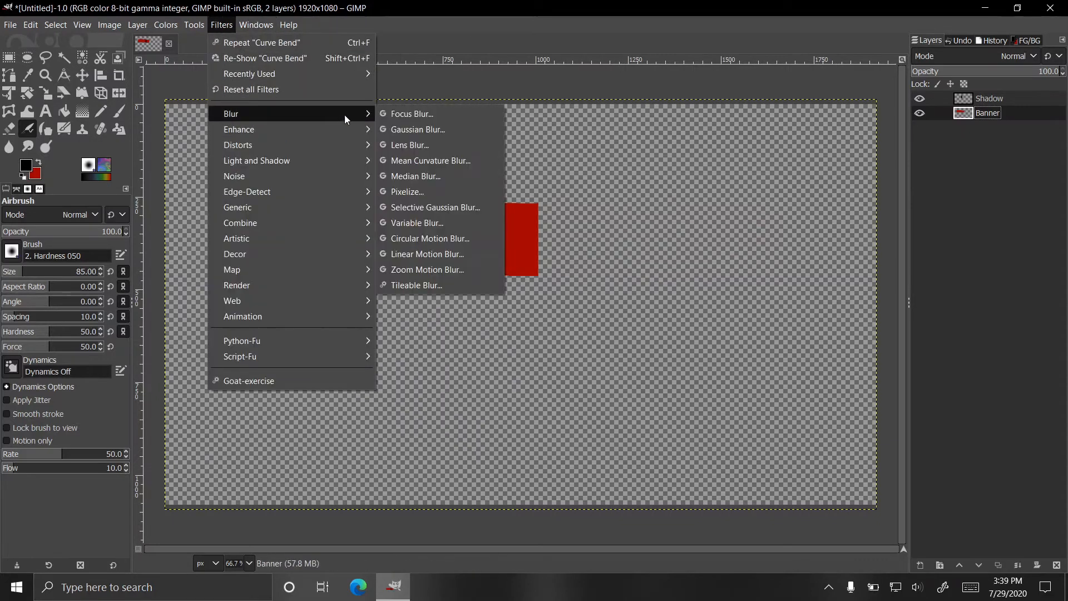
{"action": "left_click", "coordinate": [423, 129]}
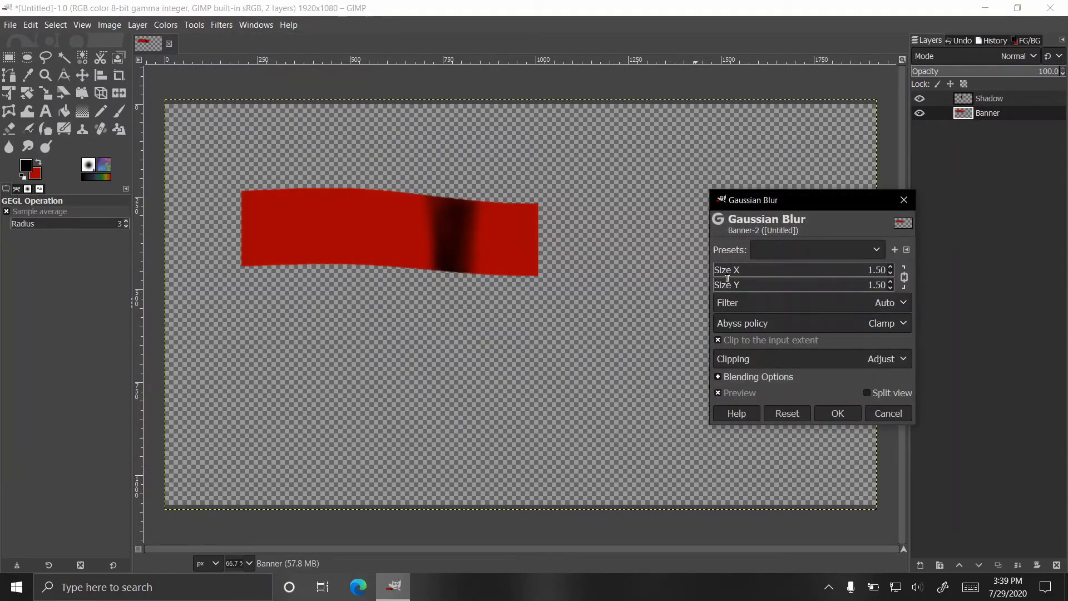
{"action": "left_click_drag", "start_coordinate": [722, 271], "coordinate": [750, 272]}
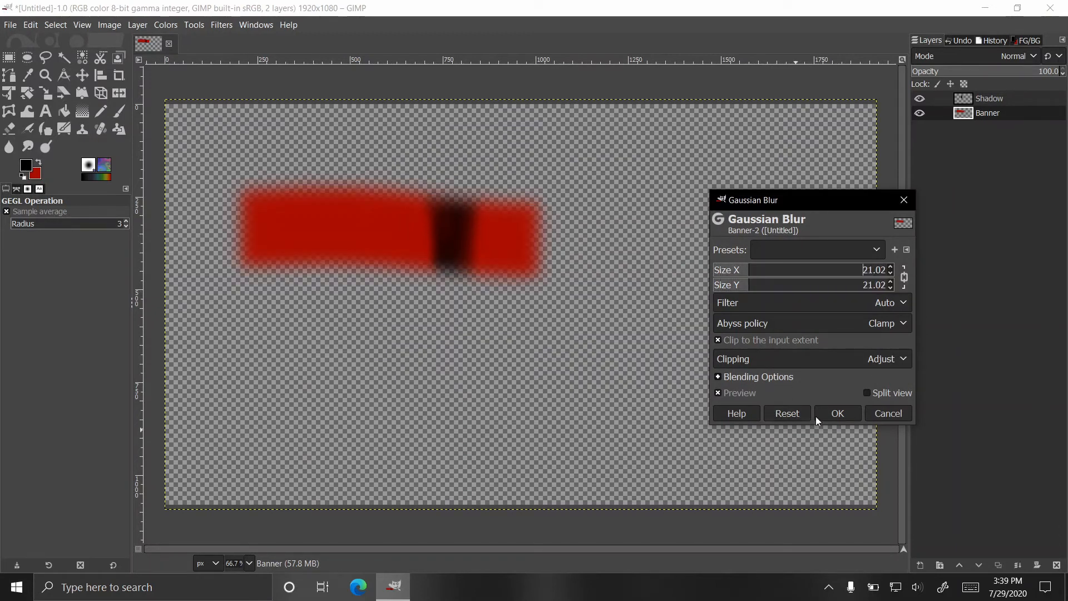
{"action": "left_click", "coordinate": [888, 413]}
Apply a Gaussian Blur of 22.94 in X and Y to the Shadow layer and lower its opacity to 58.4
{"action": "left_click", "coordinate": [974, 103]}
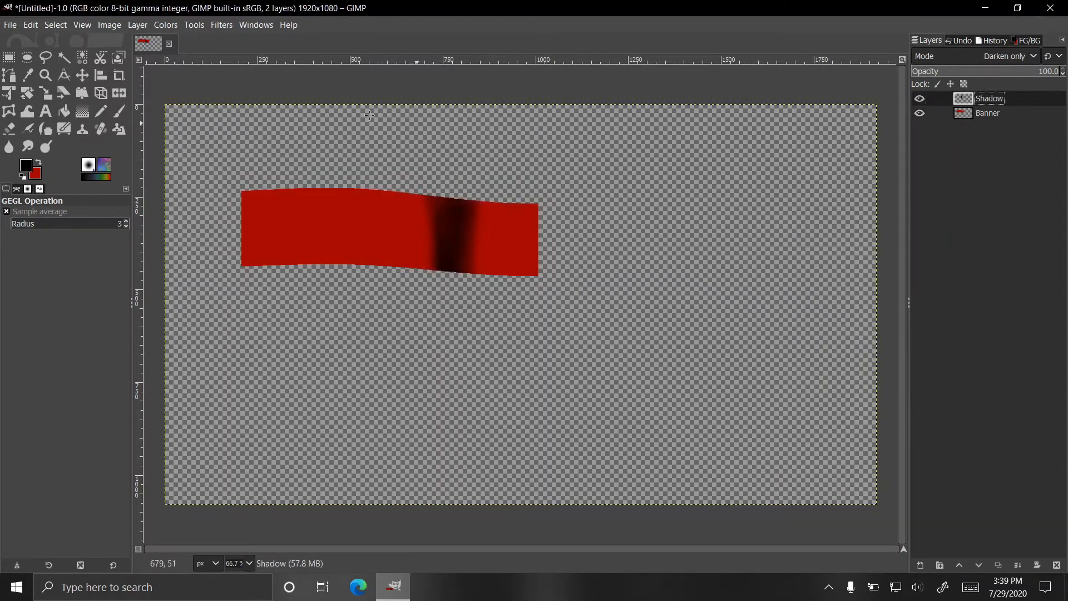
{"action": "left_click", "coordinate": [221, 24]}
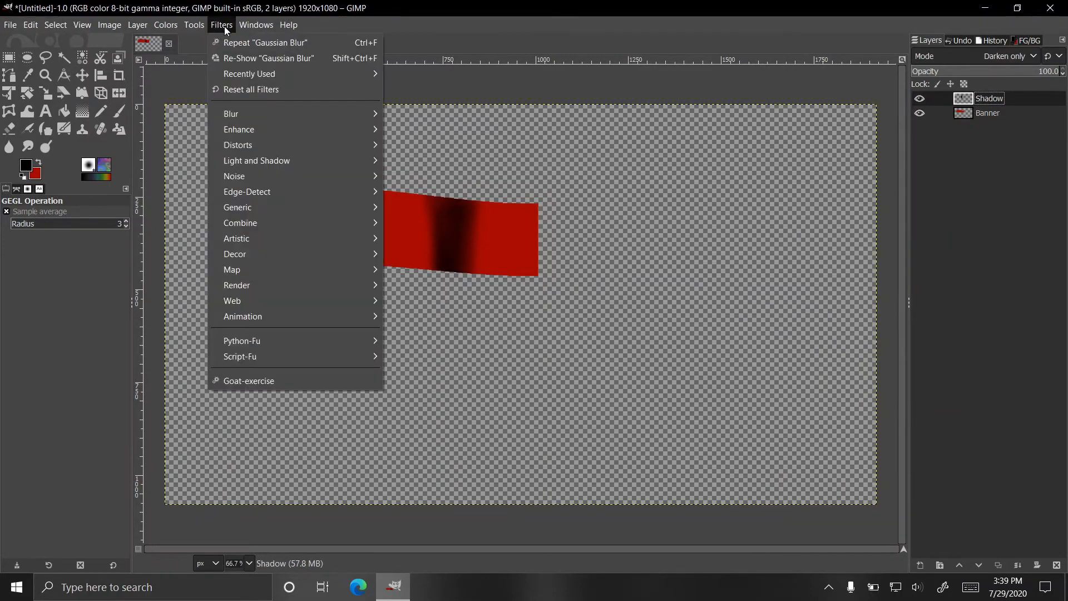
{"action": "left_click", "coordinate": [248, 56]}
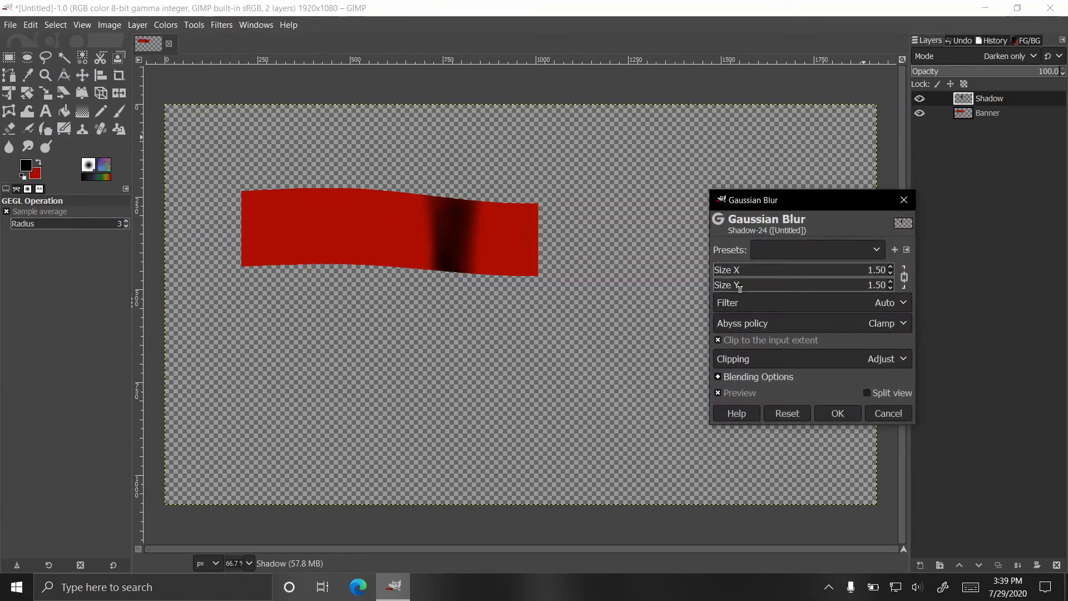
{"action": "left_click_drag", "start_coordinate": [723, 269], "coordinate": [748, 270]}
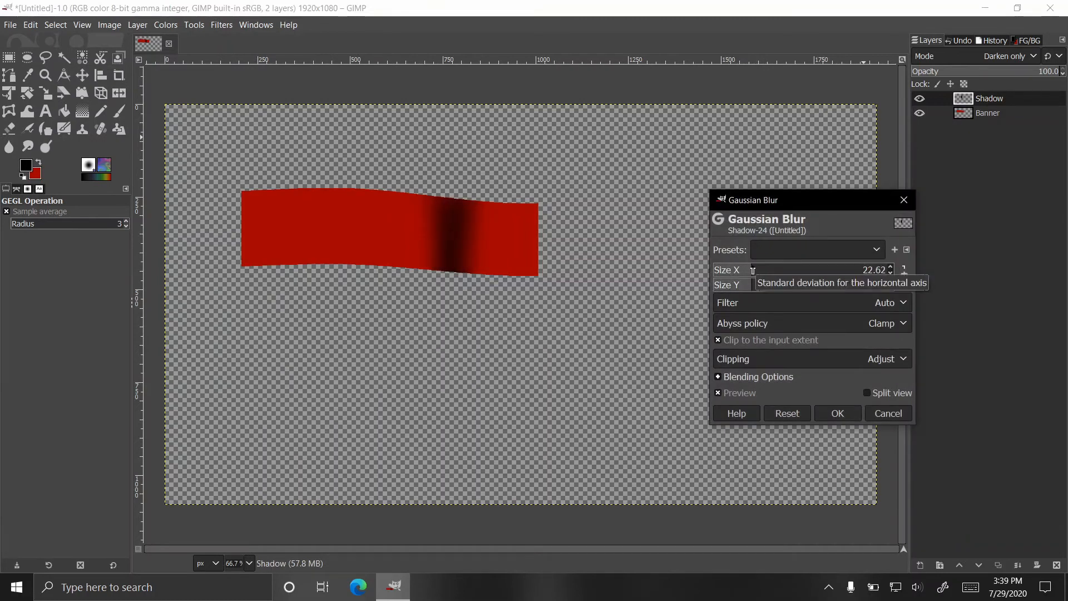
{"action": "left_click", "coordinate": [844, 415]}
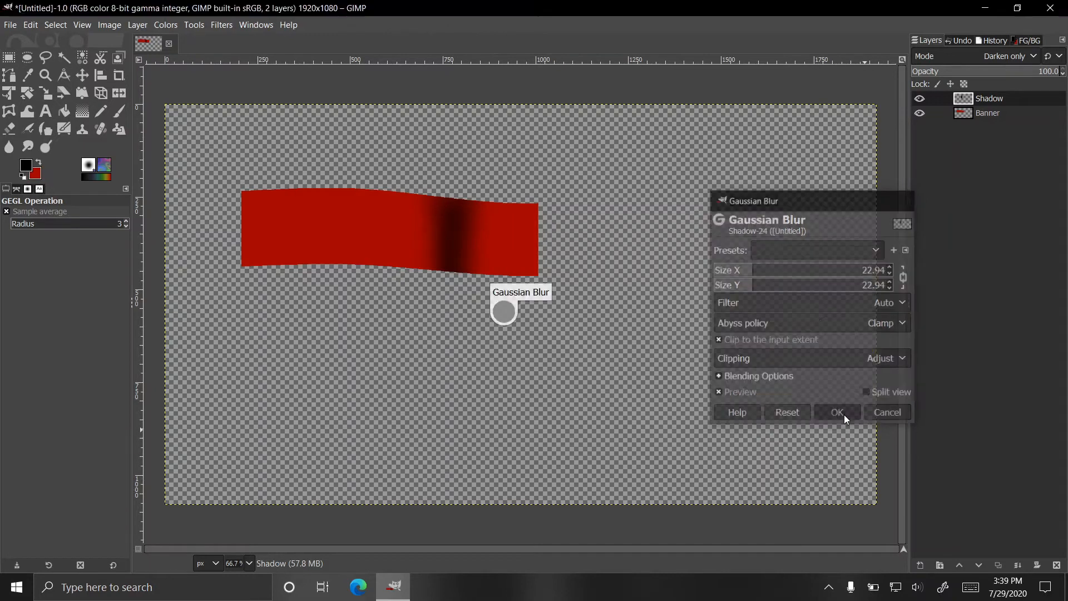
{"action": "left_click", "coordinate": [1029, 75]}
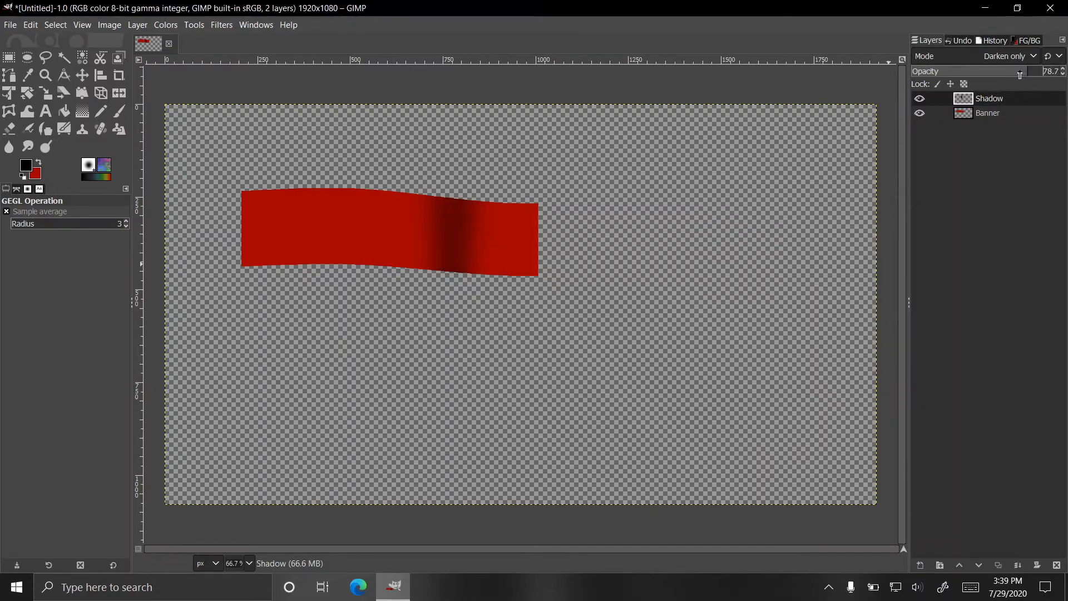
{"action": "left_click_drag", "start_coordinate": [1020, 76], "coordinate": [1014, 75]}
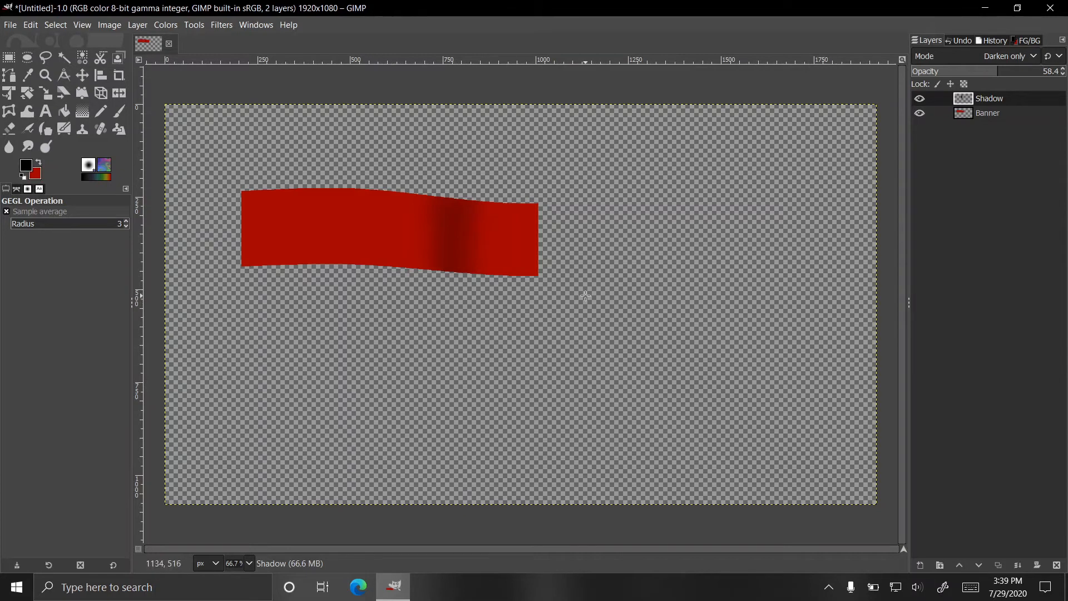
Create a transparent 1920 × 1080 px layer named Light above the Shadow layer
{"action": "right_click", "coordinate": [973, 141]}
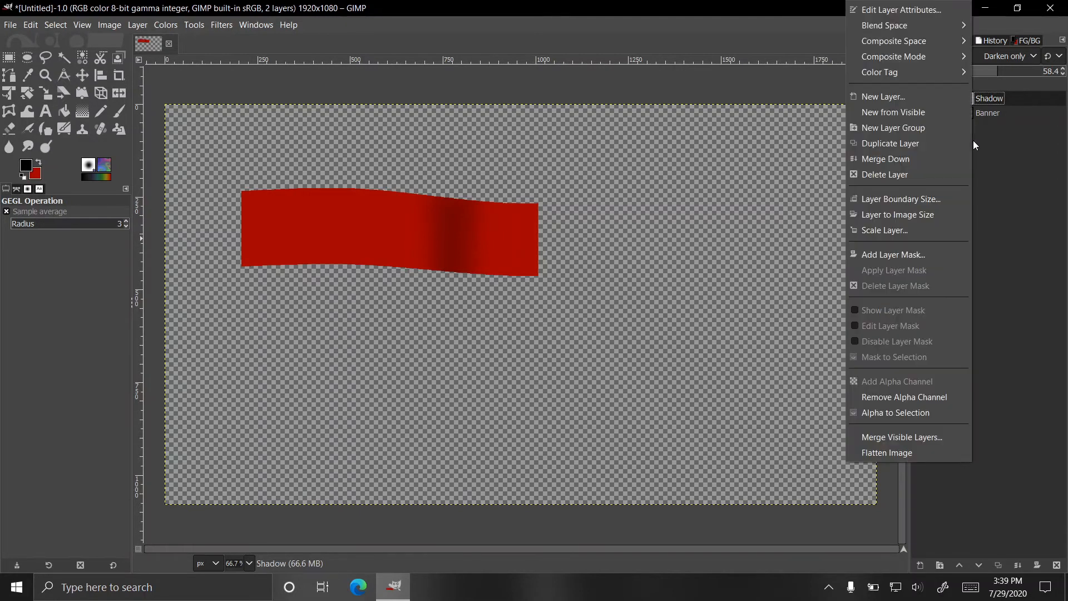
{"action": "left_click", "coordinate": [933, 98]}
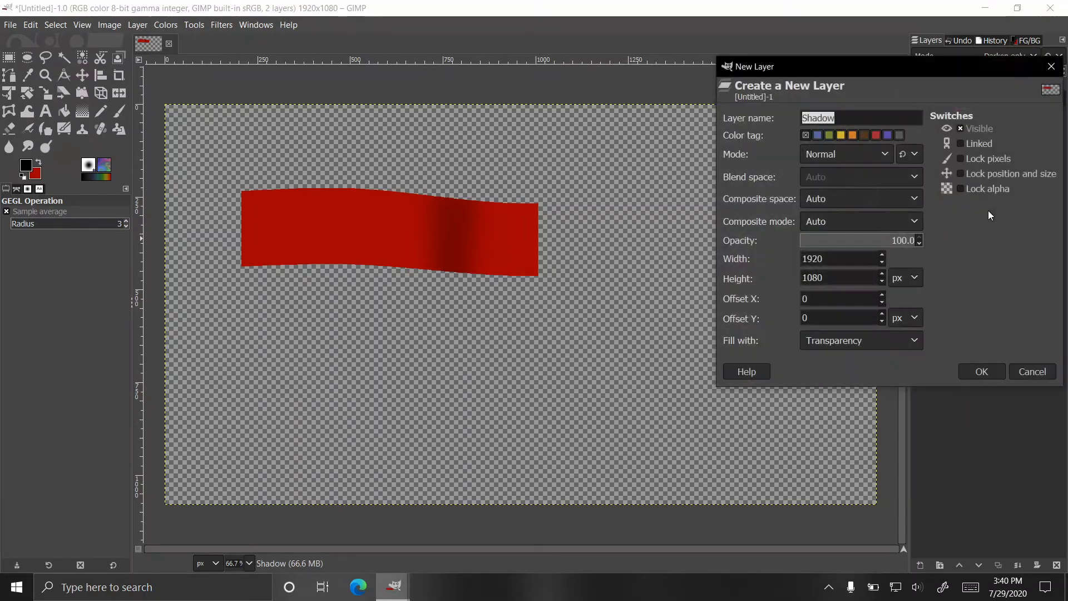
{"action": "type", "text": "Light"}
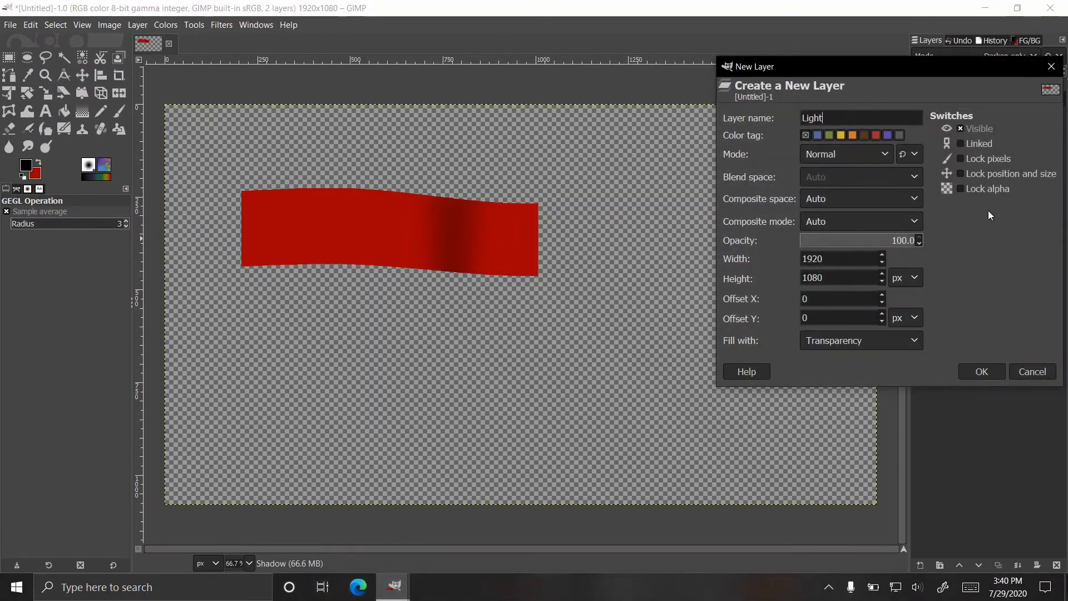
{"action": "key", "text": "Return"}
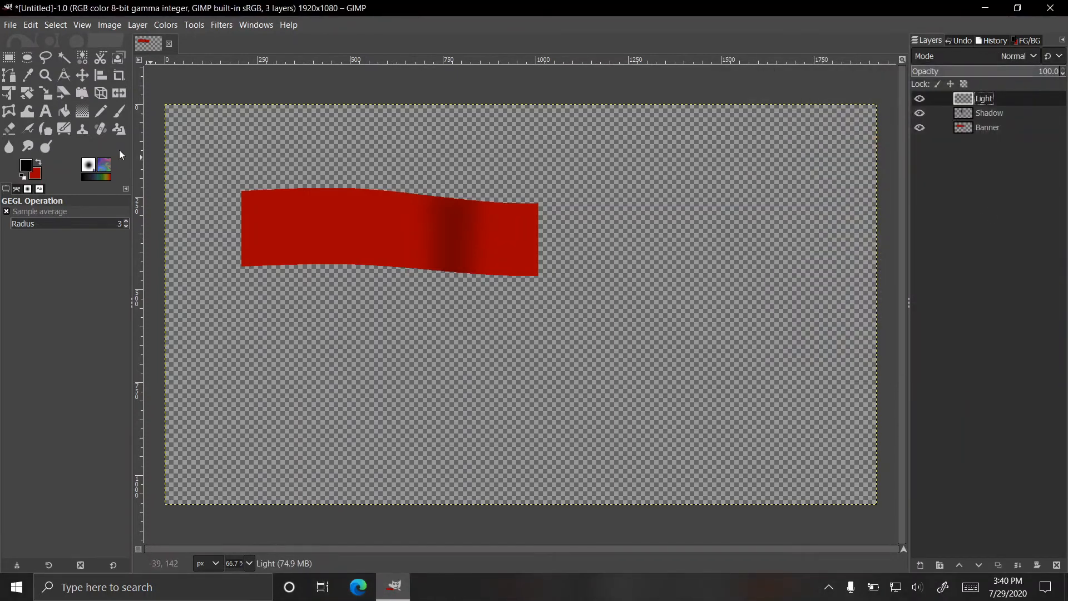
Set the foreground color to bright red ff0000 and switch to the Airbrush tool
{"action": "left_click", "coordinate": [30, 167]}
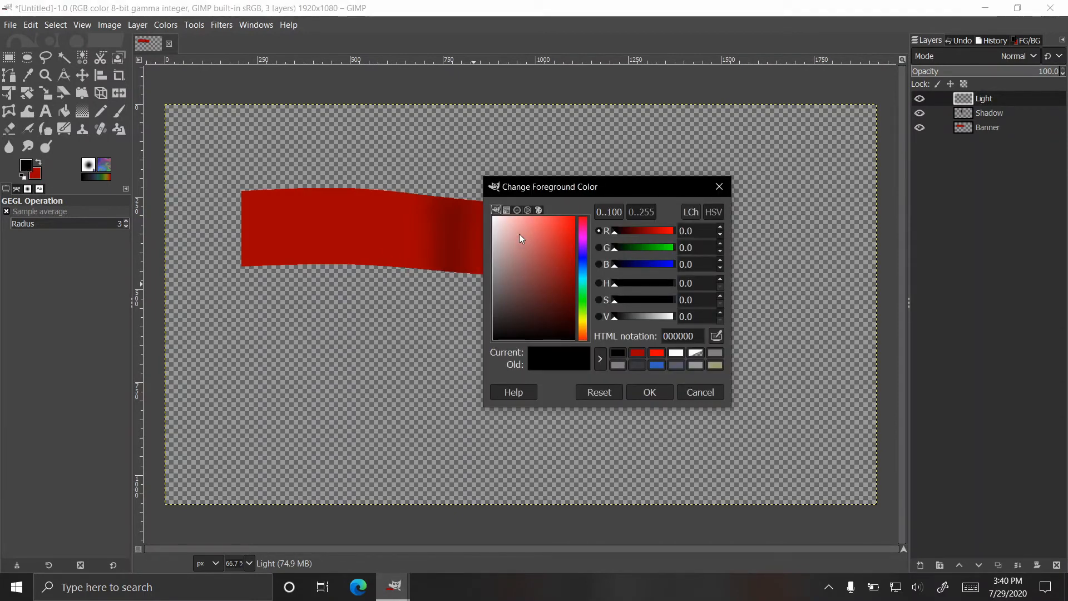
{"action": "left_click_drag", "start_coordinate": [622, 229], "coordinate": [799, 242]}
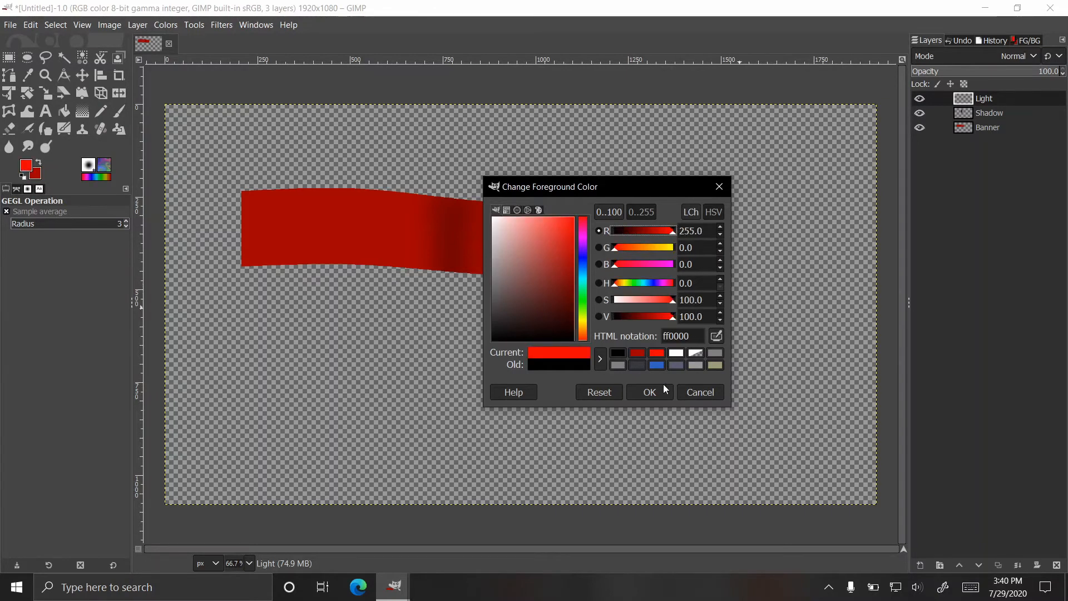
{"action": "left_click", "coordinate": [649, 391]}
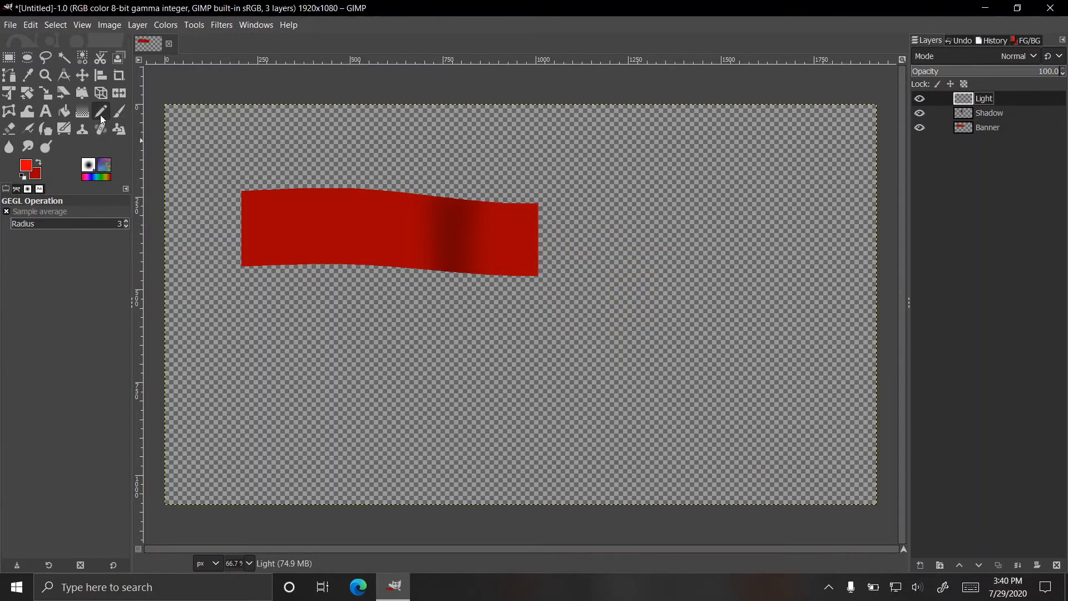
{"action": "left_click", "coordinate": [28, 129]}
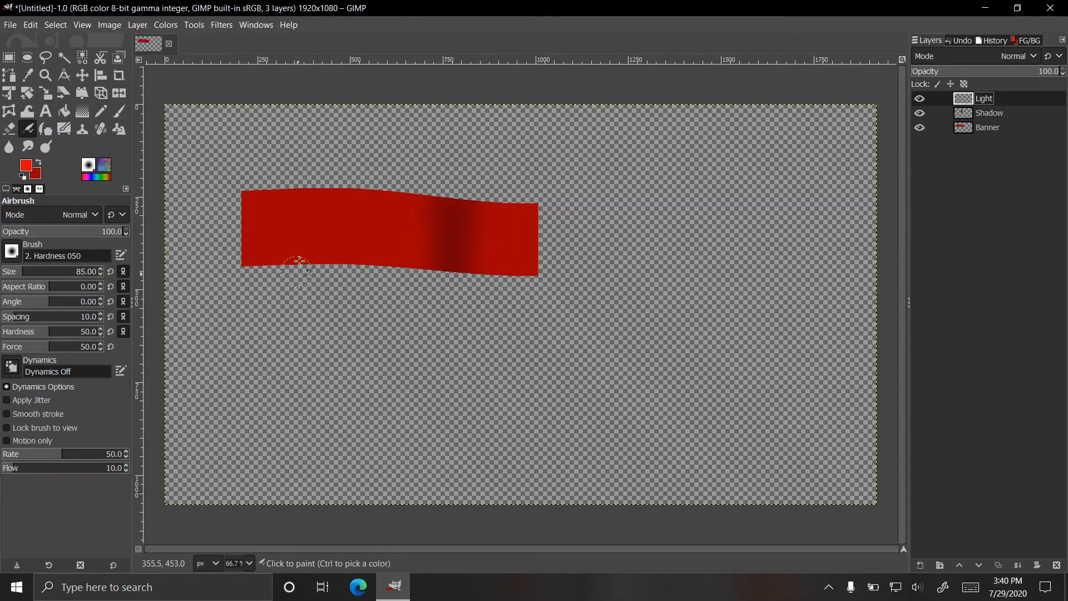
Try airbrushing a slanted bright red streak across the banner's left-hand part, and undo the stroke
{"action": "mouse_move", "coordinate": [310, 255]}
{"action": "left_mouse_down"}
{"action": "mouse_move", "coordinate": [336, 187]}
{"action": "mouse_move", "coordinate": [318, 275]}
{"action": "mouse_move", "coordinate": [336, 177]}
{"action": "mouse_move", "coordinate": [309, 286]}
{"action": "mouse_move", "coordinate": [332, 259]}
{"action": "mouse_move", "coordinate": [355, 162]}
{"action": "left_mouse_up"}
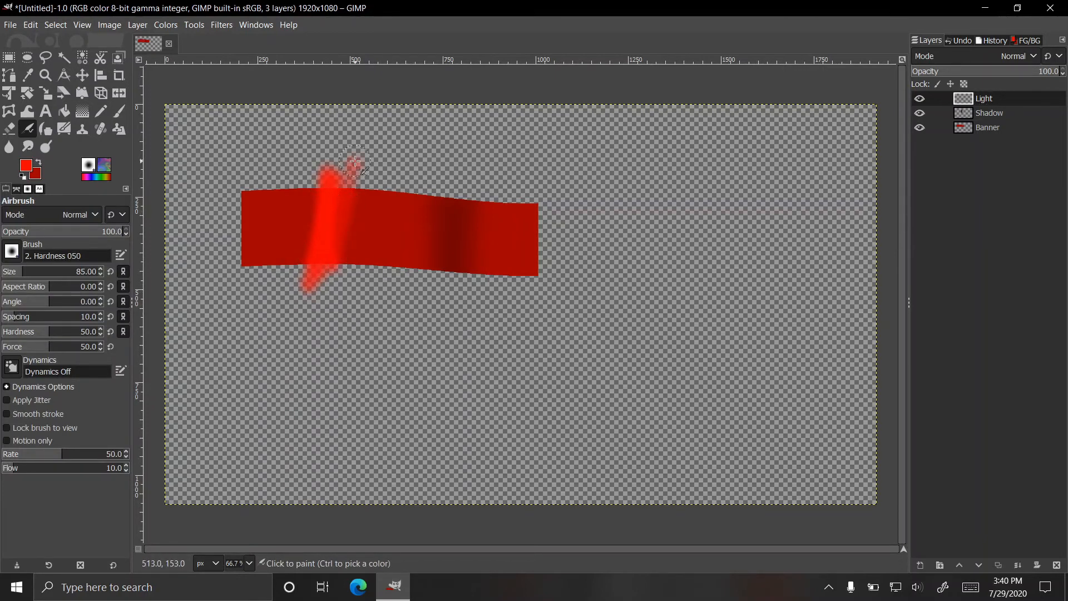
{"action": "key", "text": "ctrl+z"}
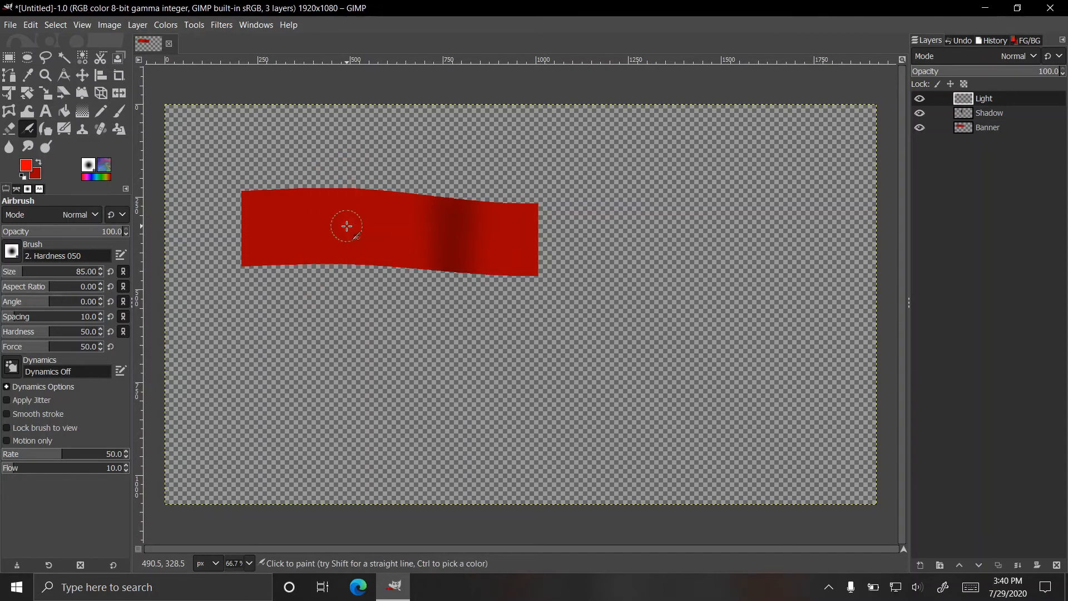
Airbrush a broad vertical bright red band across the banner's left-hand part on the Light layer and set the layer's mode to Lighten only
{"action": "mouse_move", "coordinate": [347, 226]}
{"action": "left_mouse_down"}
{"action": "mouse_move", "coordinate": [315, 228]}
{"action": "mouse_move", "coordinate": [325, 203]}
{"action": "mouse_move", "coordinate": [325, 263]}
{"action": "mouse_move", "coordinate": [343, 171]}
{"action": "mouse_move", "coordinate": [340, 270]}
{"action": "mouse_move", "coordinate": [356, 167]}
{"action": "mouse_move", "coordinate": [299, 253]}
{"action": "mouse_move", "coordinate": [314, 159]}
{"action": "mouse_move", "coordinate": [363, 263]}
{"action": "mouse_move", "coordinate": [374, 167]}
{"action": "mouse_move", "coordinate": [350, 292]}
{"action": "left_mouse_up"}
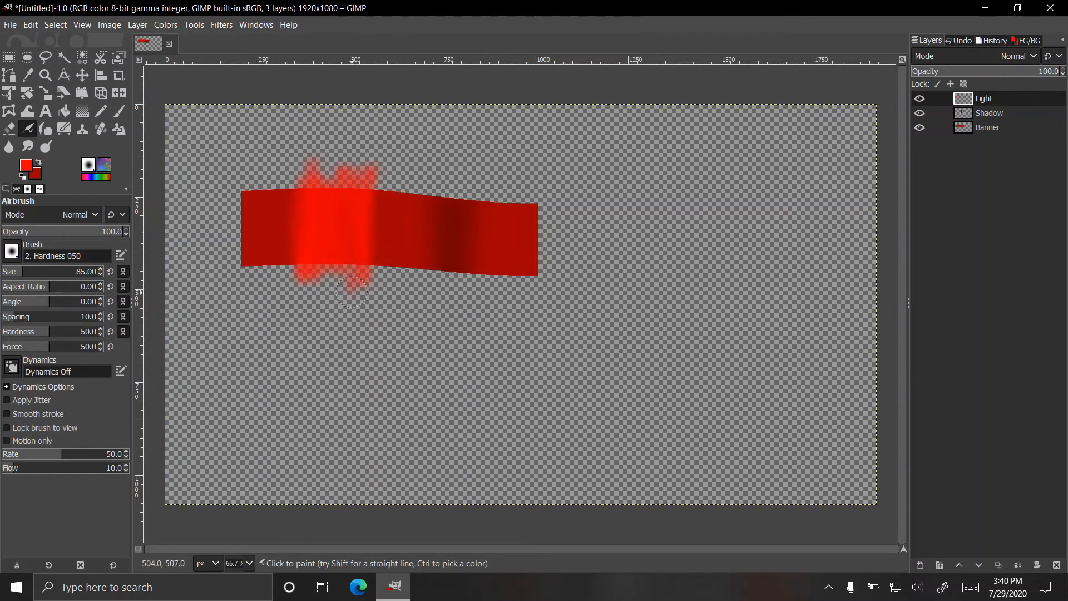
{"action": "left_click", "coordinate": [1000, 56]}
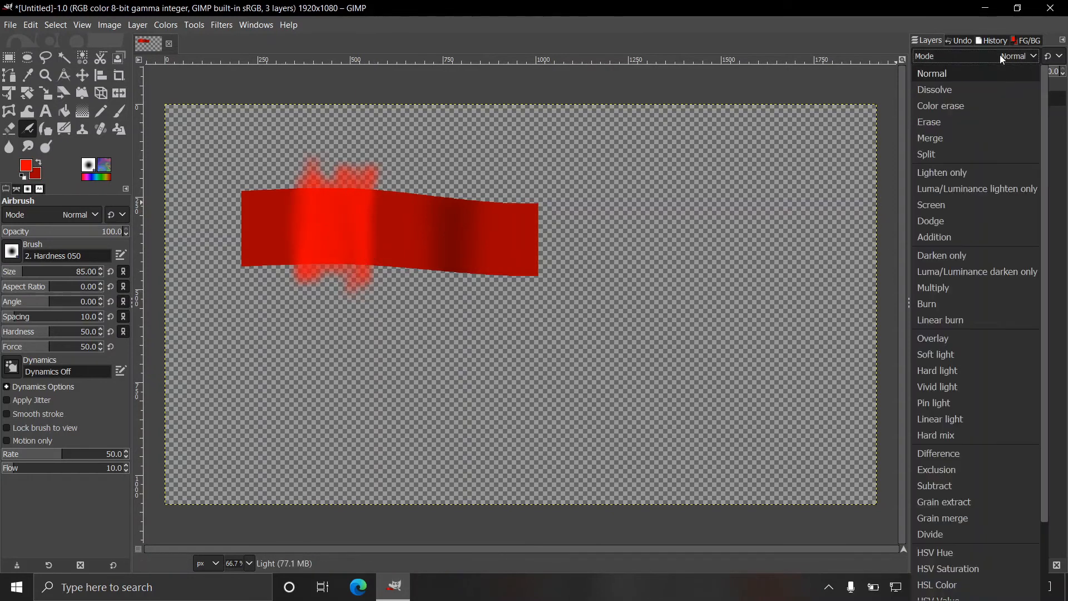
{"action": "left_click", "coordinate": [975, 175]}
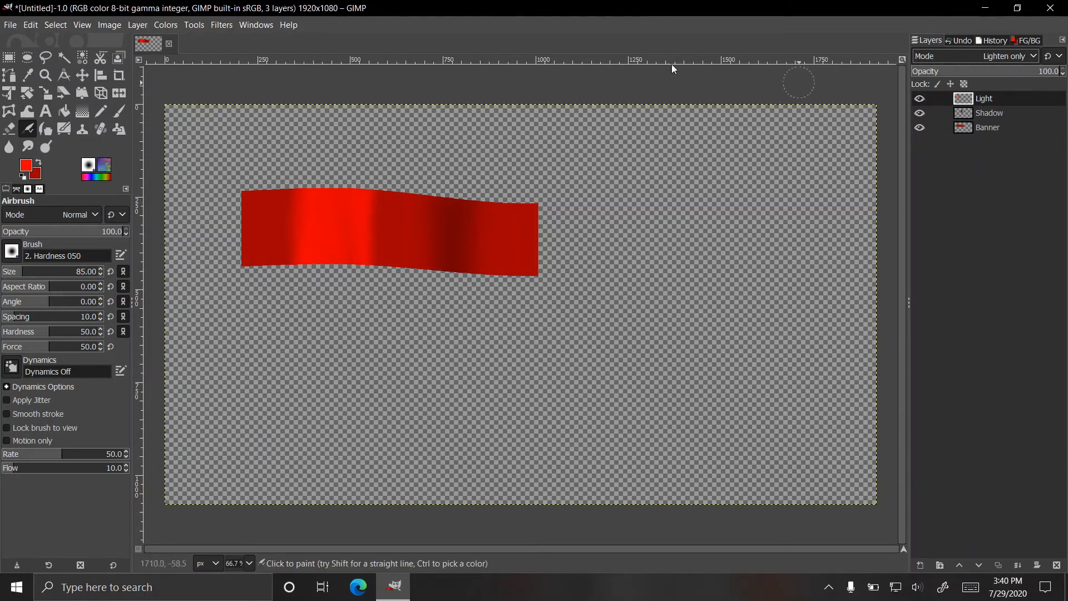
Apply a Gaussian Blur with Size X 41.81 to the Light layer and lower its opacity to 76.0
{"action": "left_click", "coordinate": [214, 23]}
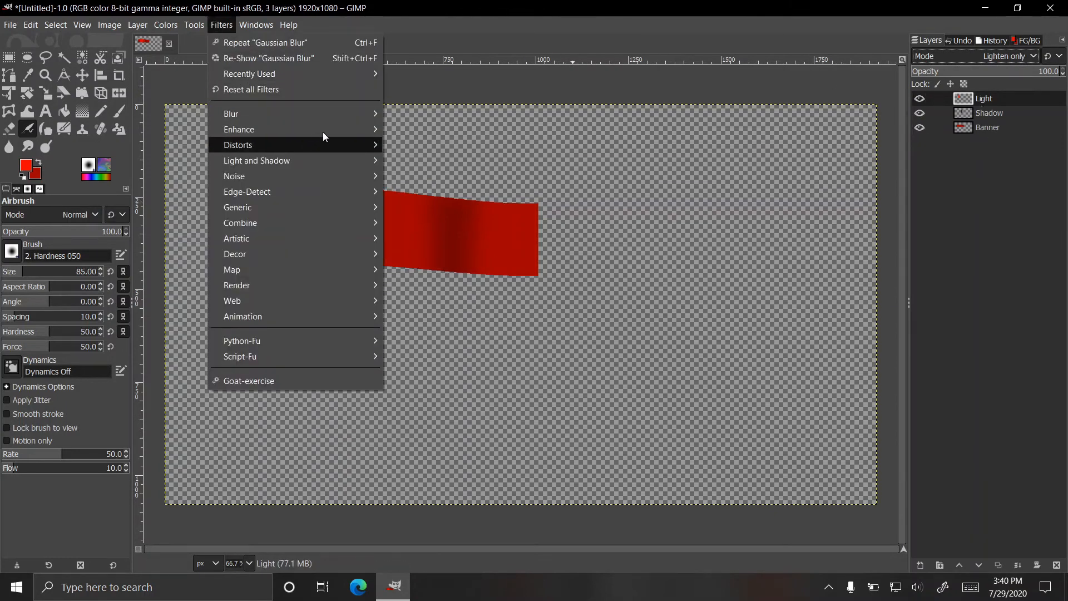
{"action": "mouse_move", "coordinate": [334, 113]}
{"action": "left_click", "coordinate": [439, 132]}
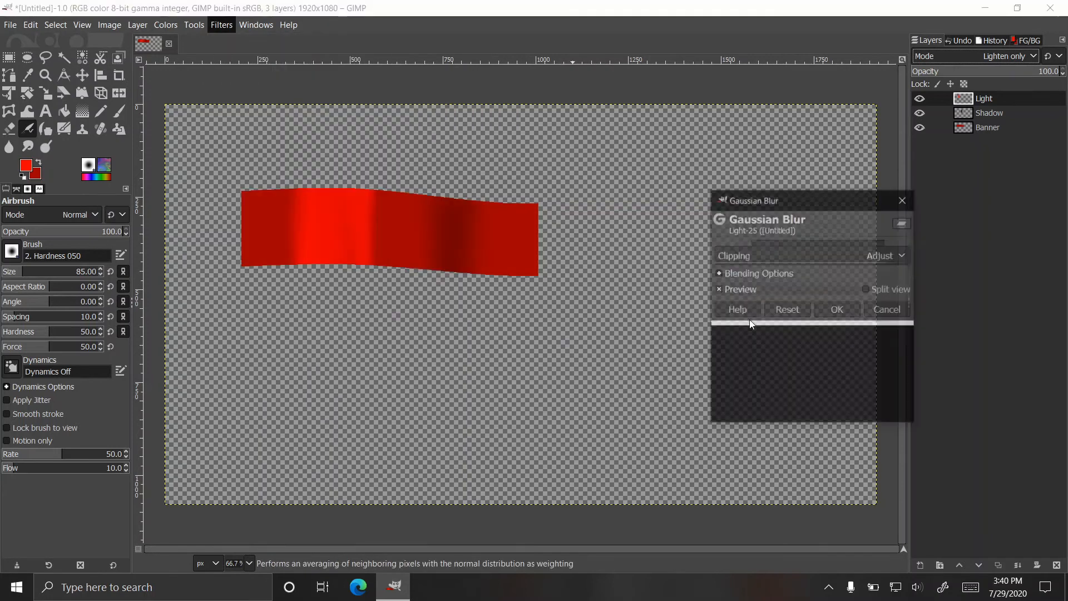
{"action": "left_click_drag", "start_coordinate": [723, 274], "coordinate": [784, 275]}
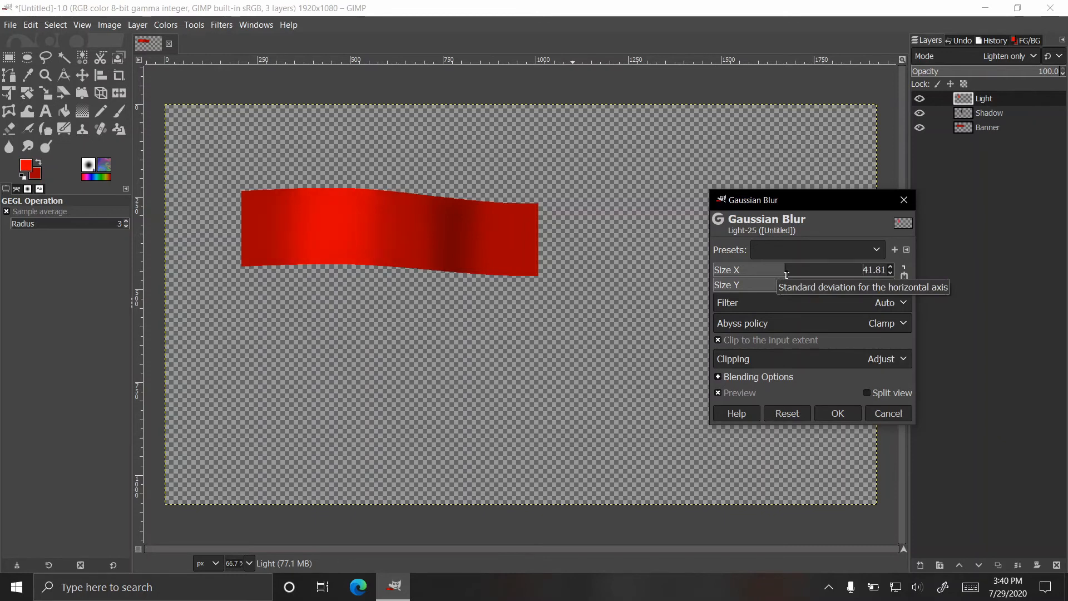
{"action": "left_click", "coordinate": [846, 414]}
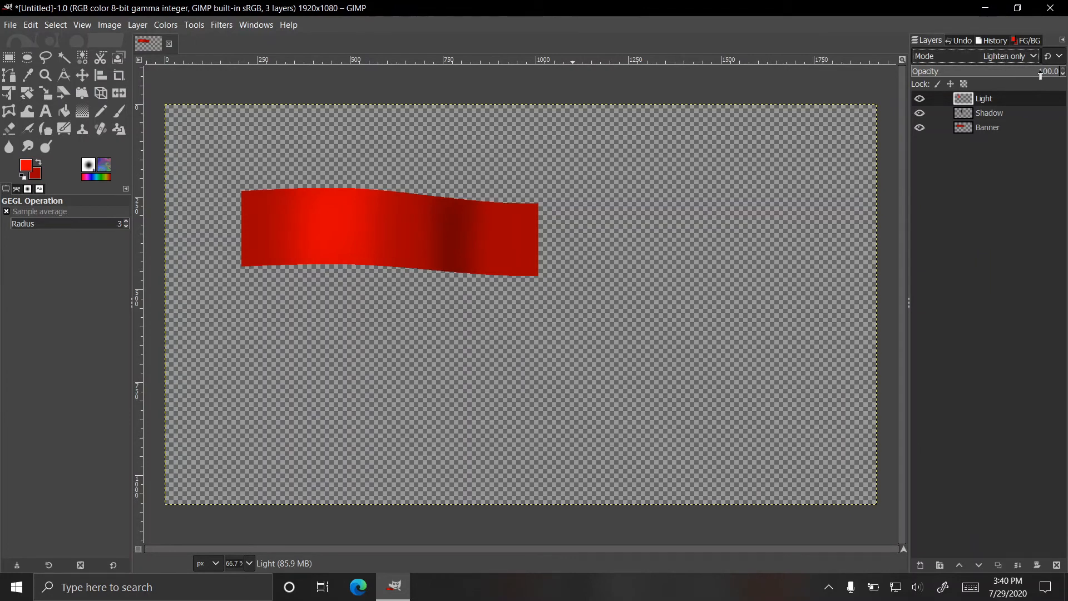
{"action": "left_click_drag", "start_coordinate": [1041, 75], "coordinate": [1034, 75]}
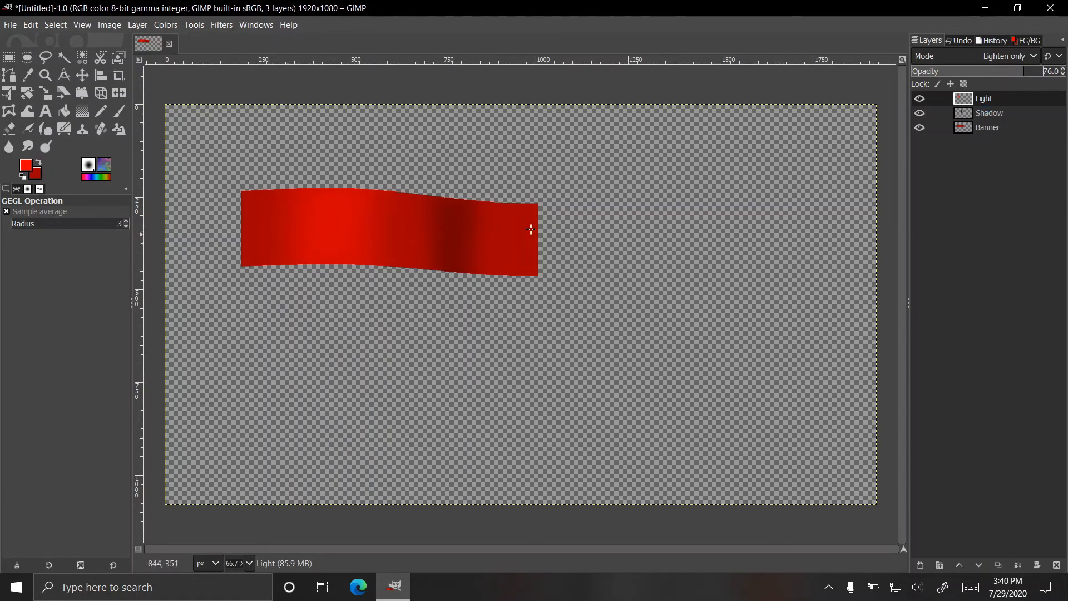
Lower the Shadow layer's opacity to 49.4 and apply another Gaussian Blur of 29.98 in X and Y to it
{"action": "left_click", "coordinate": [1008, 115]}
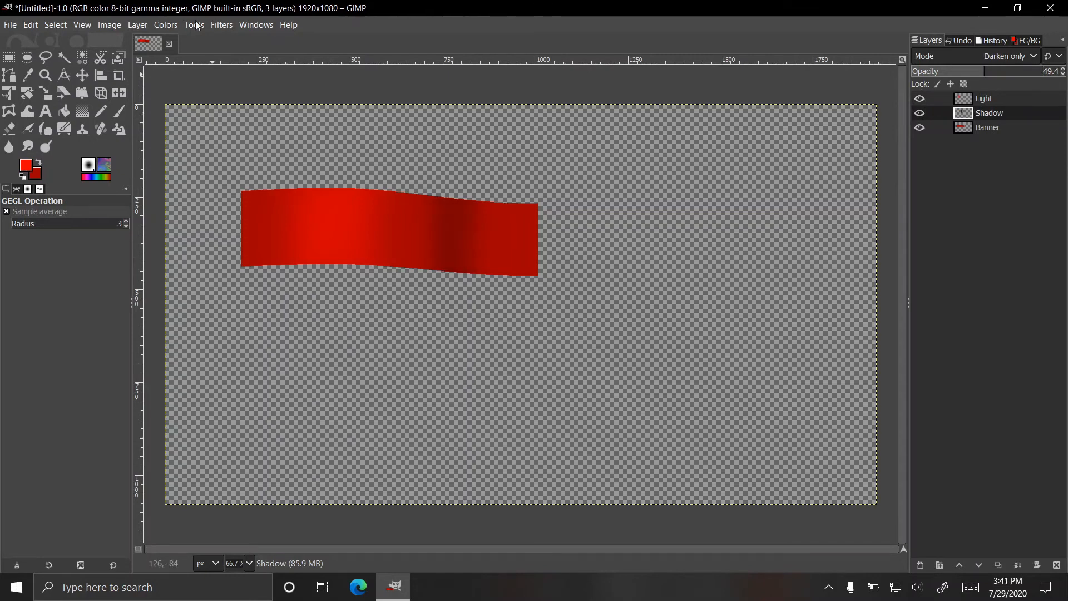
{"action": "left_click", "coordinate": [217, 25]}
{"action": "left_click", "coordinate": [242, 57]}
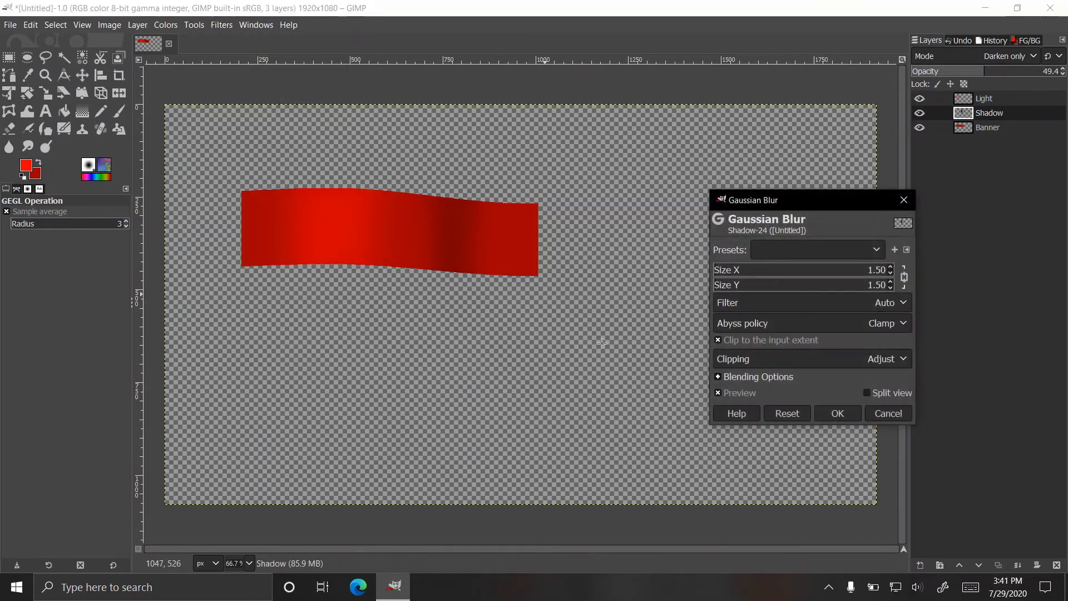
{"action": "left_click", "coordinate": [728, 270]}
{"action": "left_click_drag", "start_coordinate": [741, 271], "coordinate": [766, 271]}
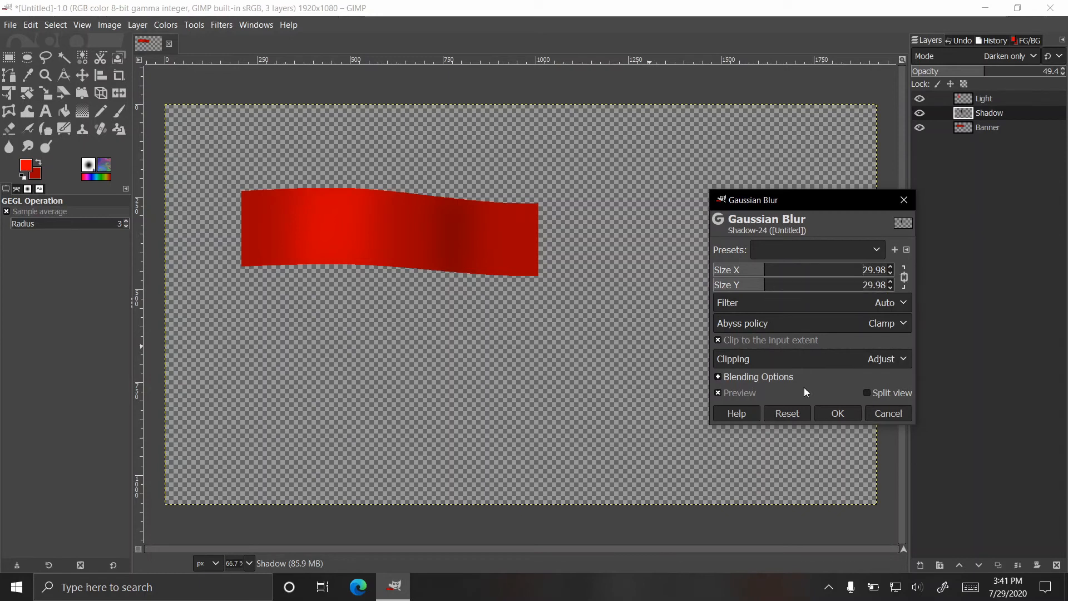
{"action": "left_click", "coordinate": [835, 413]}
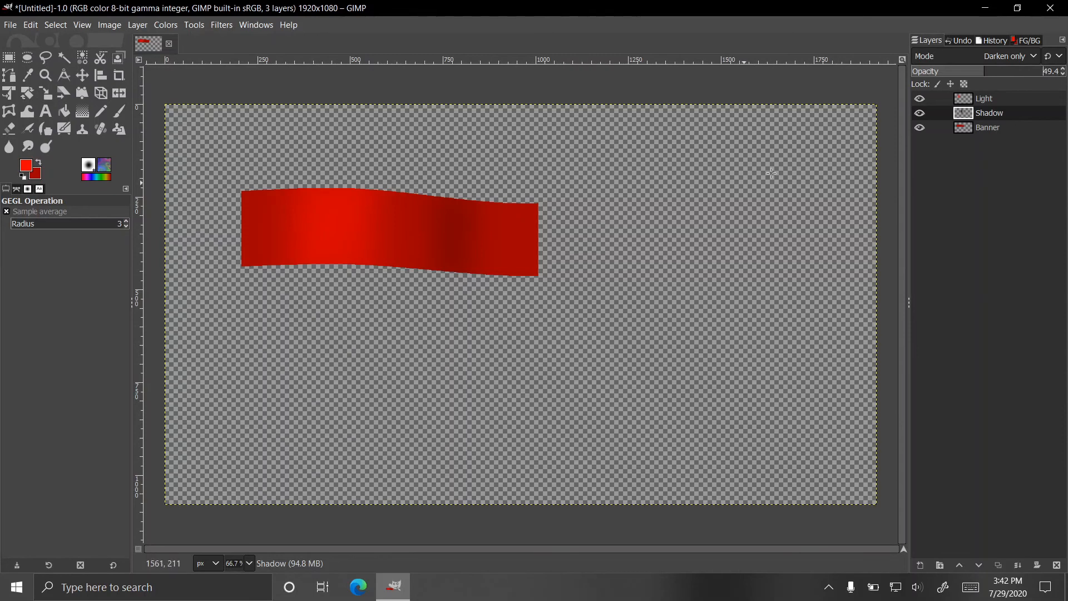
Make the Banner layer the active layer
{"action": "left_click", "coordinate": [959, 132]}
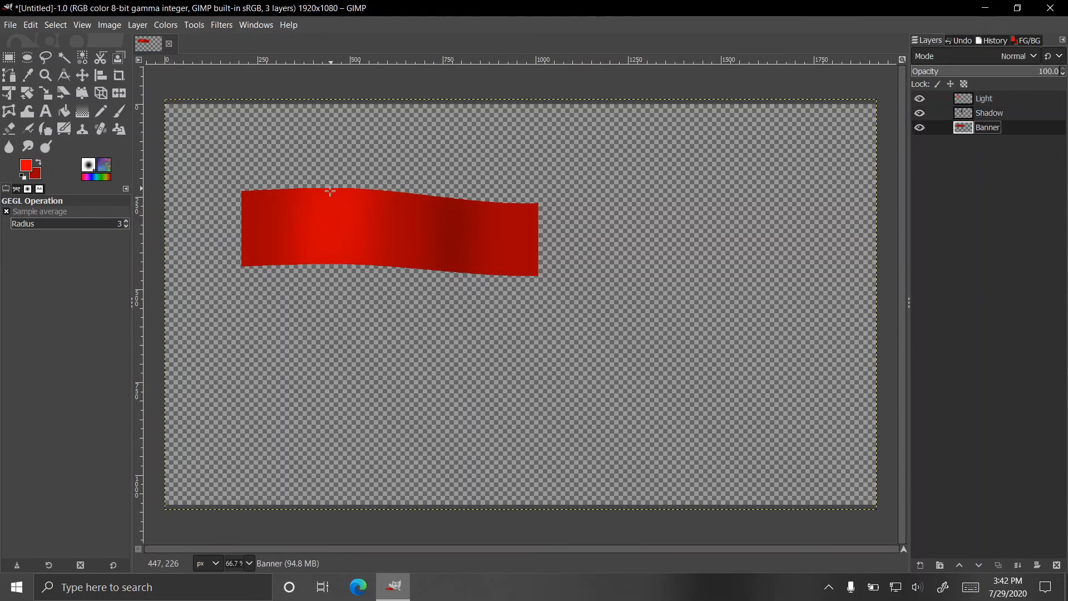